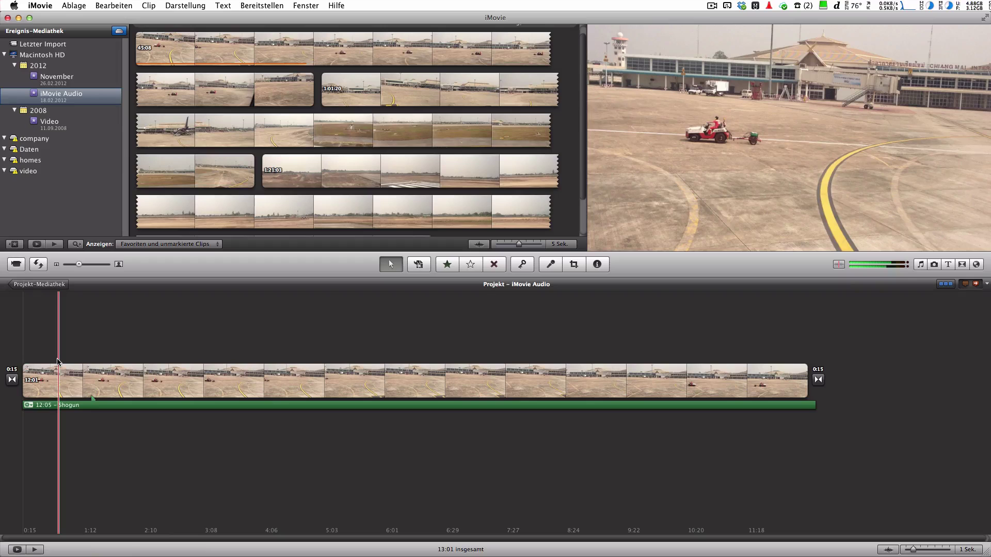
# - Play the start of the project and turn on the audio waveform display in the project timeline
pyautogui.press('space')
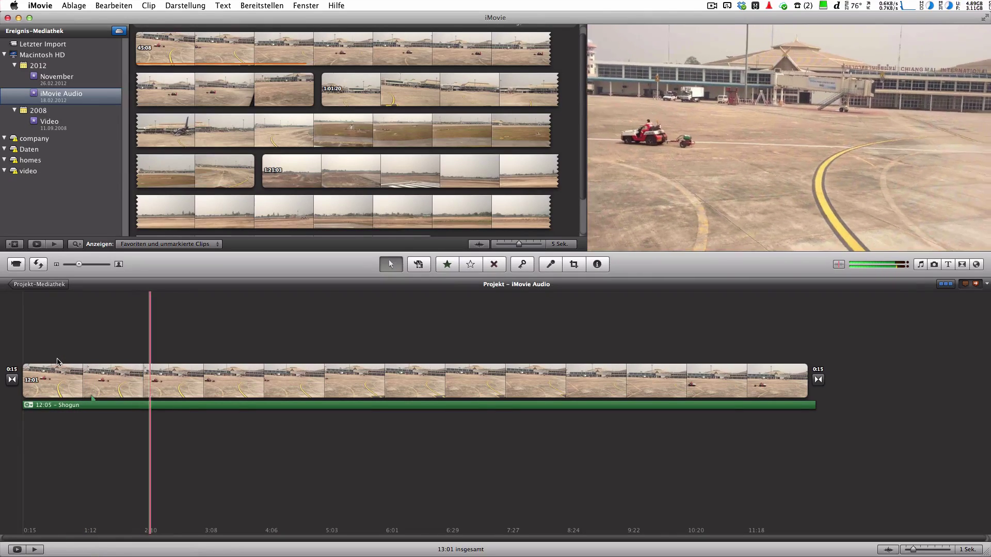
pyautogui.press('space')
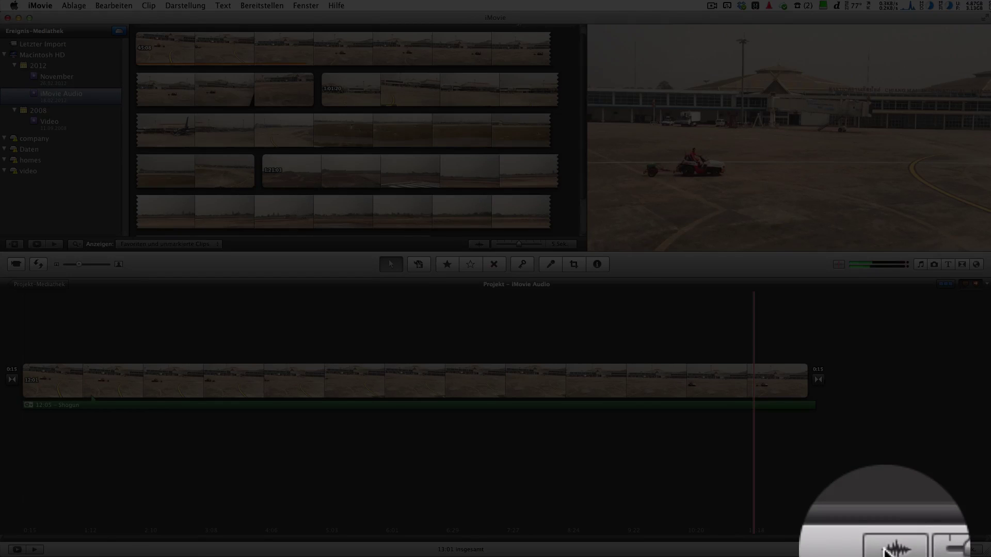
pyautogui.click(888, 550)
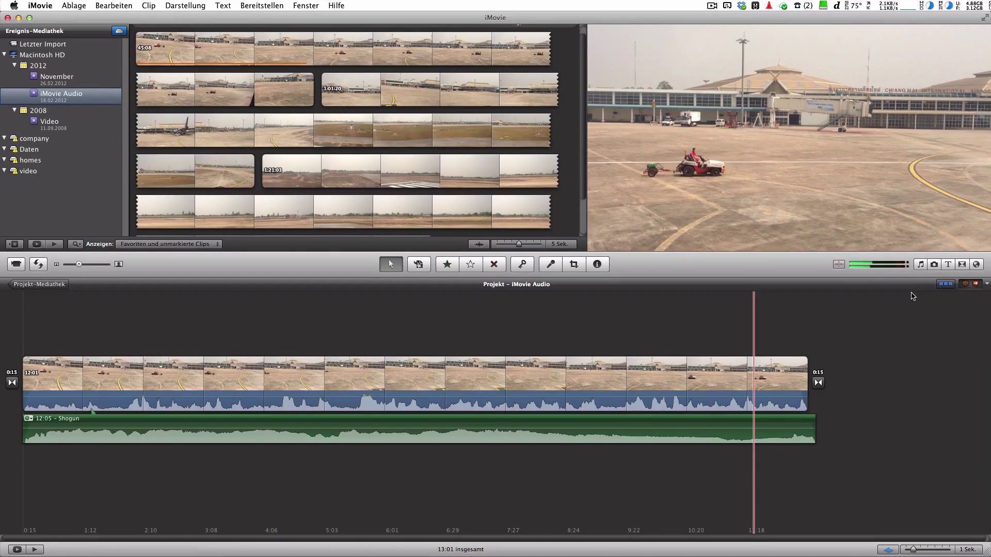
# - Preview Sprightly.caf from the iLife sound effects and add it to the project near the 2-second mark, below the Shogun track
pyautogui.click(922, 265)
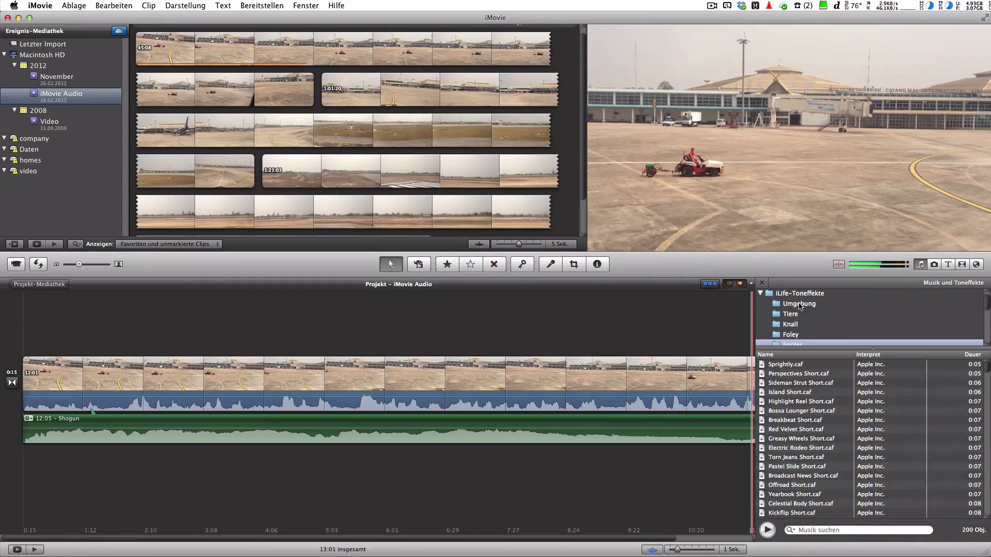
pyautogui.click(800, 368)
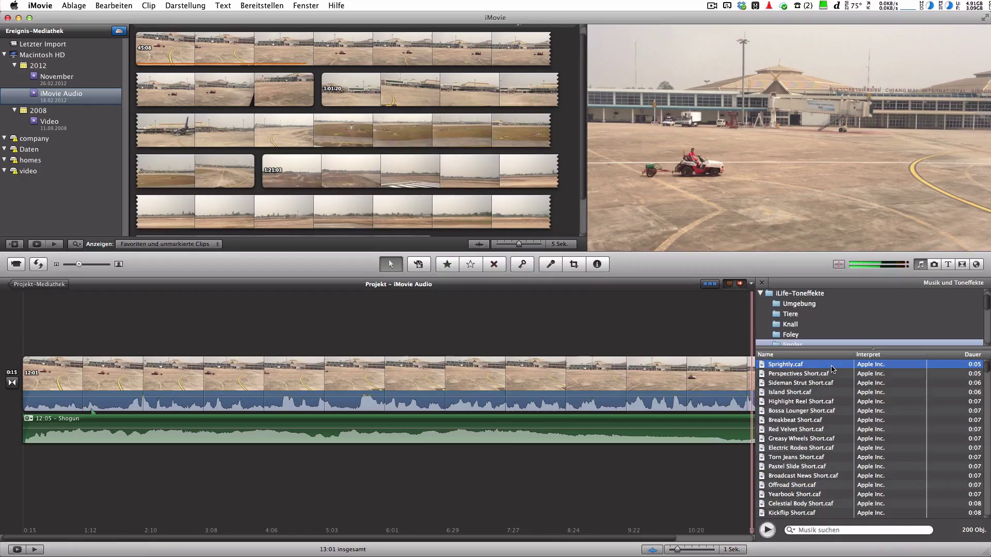
pyautogui.doubleClick(831, 369)
pyautogui.press('space')
pyautogui.moveTo(793, 366); pyautogui.dragTo(22, 351)
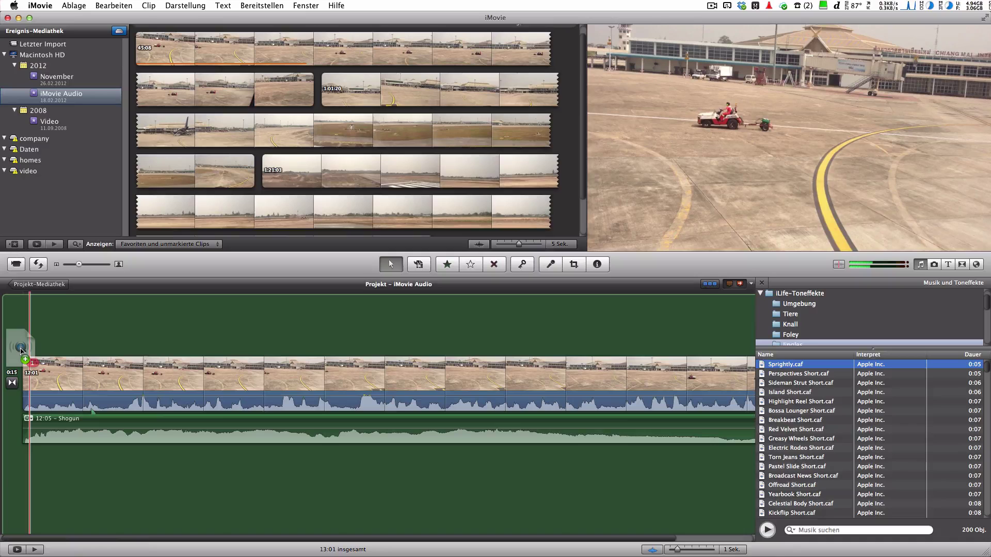
pyautogui.moveTo(20, 351); pyautogui.dragTo(124, 394)
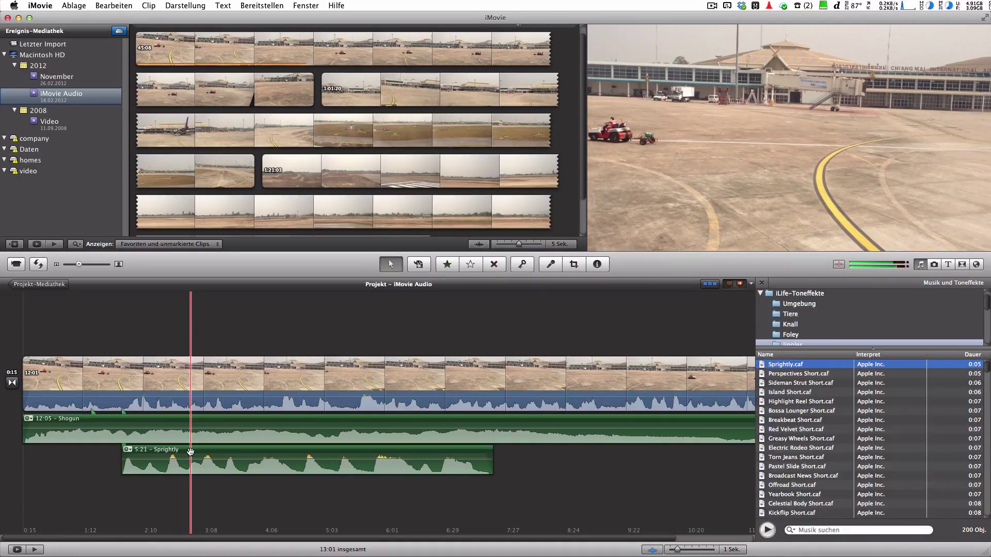
# - Move the Sprightly clip so it starts at about the 7-second mark, and play the project from just before it
pyautogui.moveTo(191, 399)
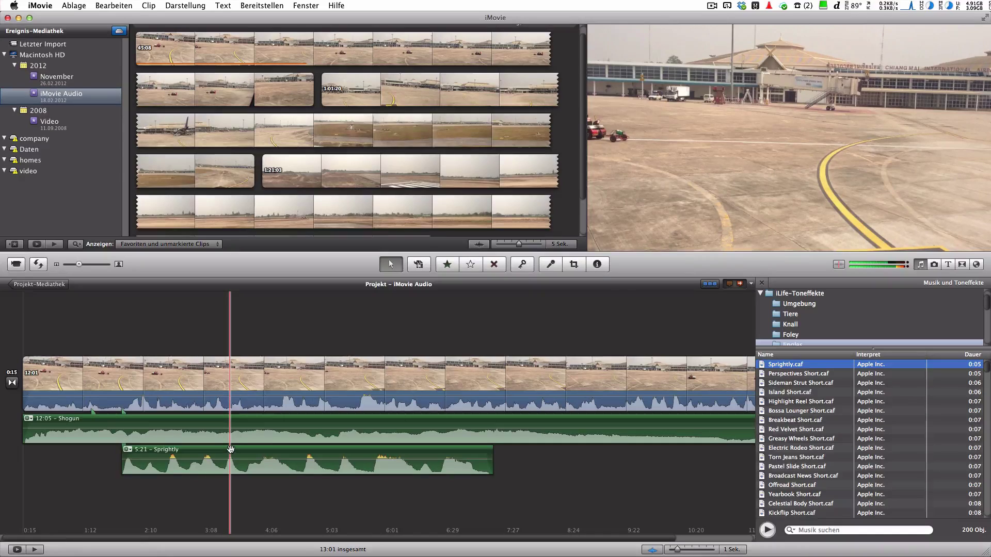
pyautogui.moveTo(228, 449); pyautogui.dragTo(594, 465)
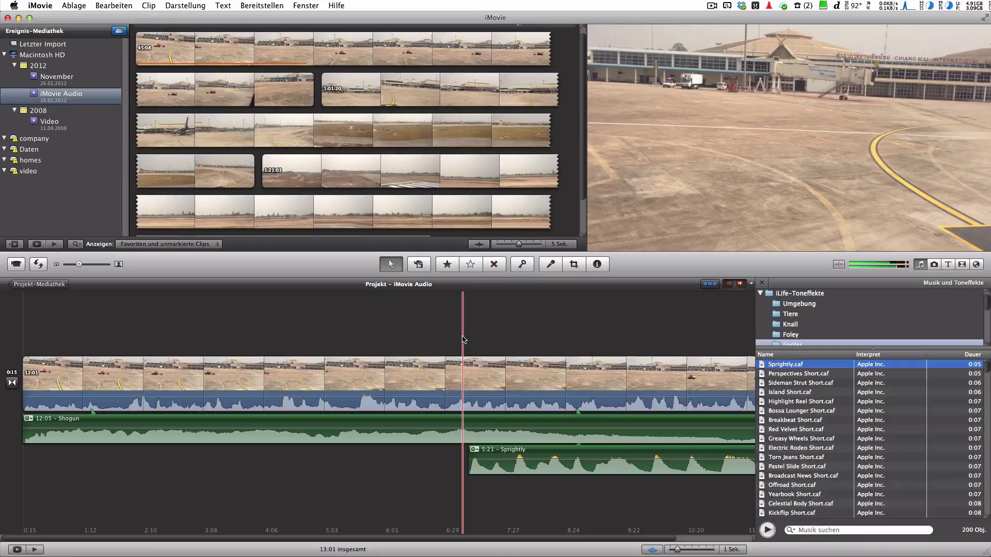
pyautogui.press('space')
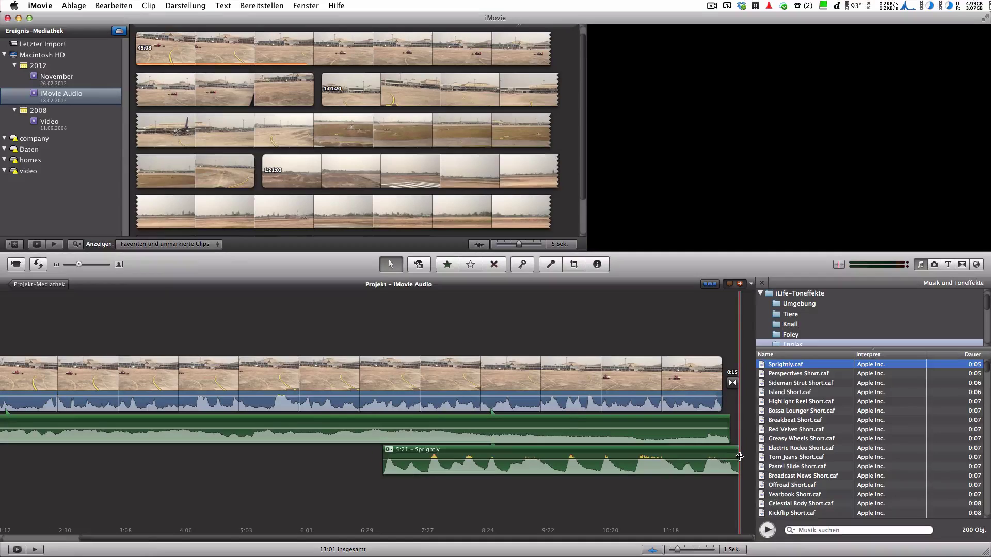
# - Trim the end of the Sprightly clip to a length of 0:21 and play the shortened passage
pyautogui.moveTo(739, 456); pyautogui.dragTo(693, 458)
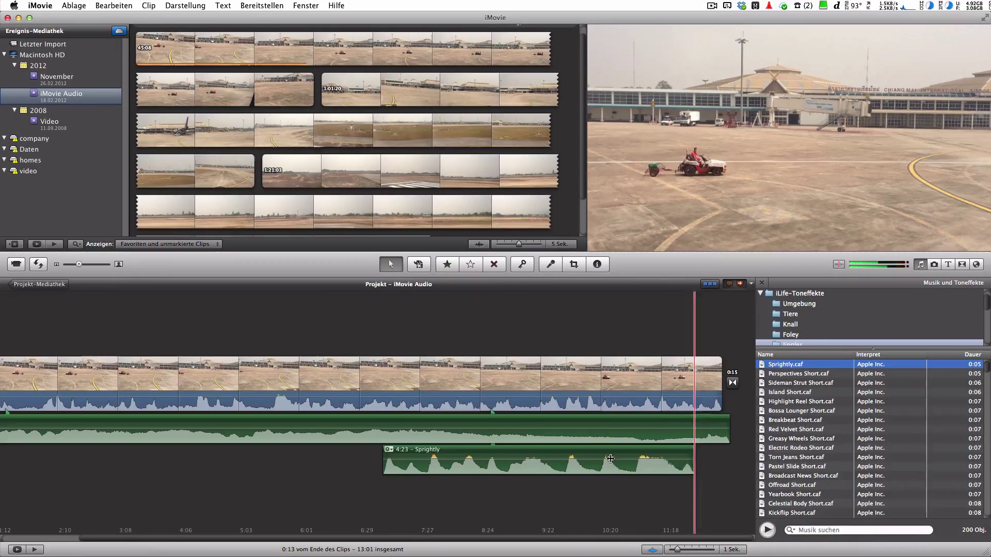
pyautogui.moveTo(610, 459); pyautogui.dragTo(428, 468)
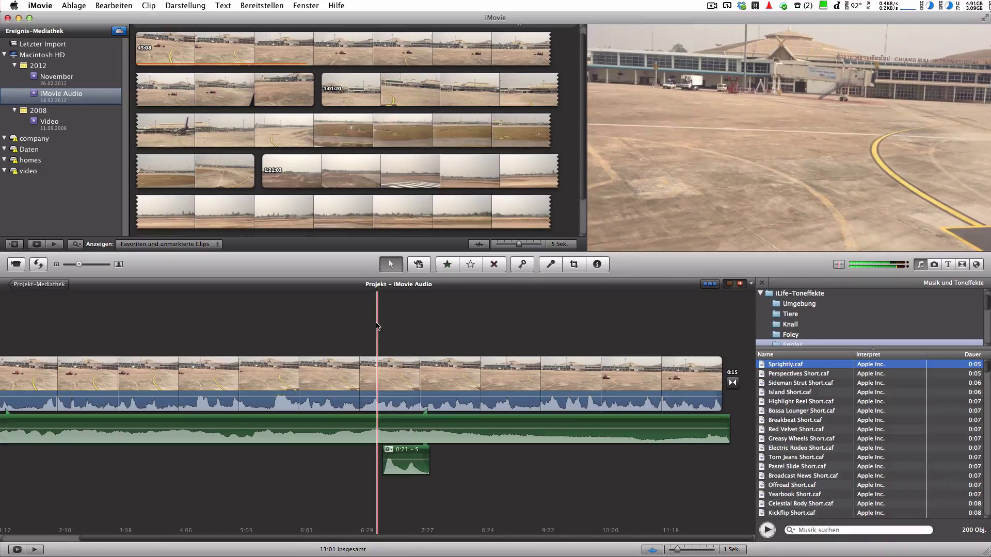
pyautogui.press('space')
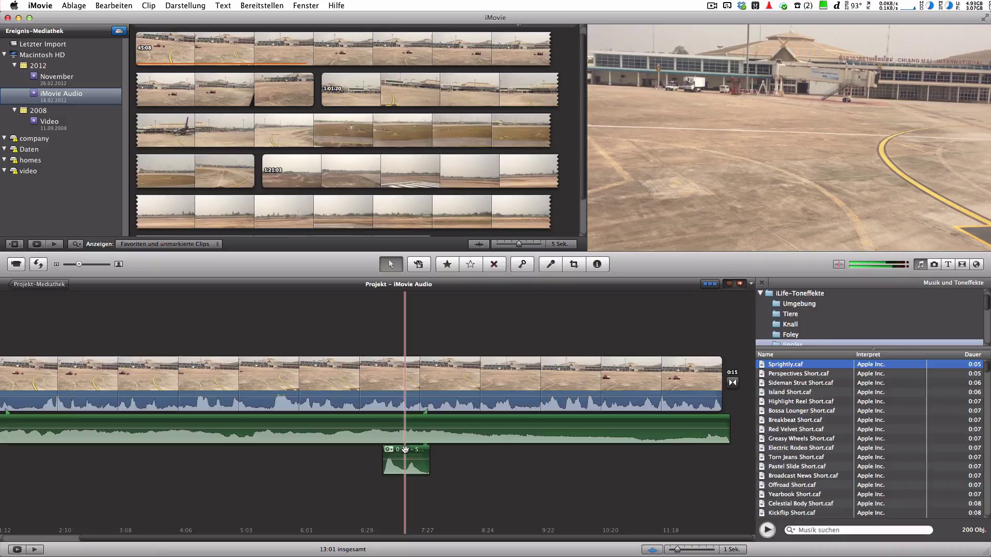
# - Move the shortened Sprightly clip to about the 10-second mark, where the tractor reappears, and place the playback position before it
pyautogui.moveTo(406, 449); pyautogui.dragTo(616, 453)
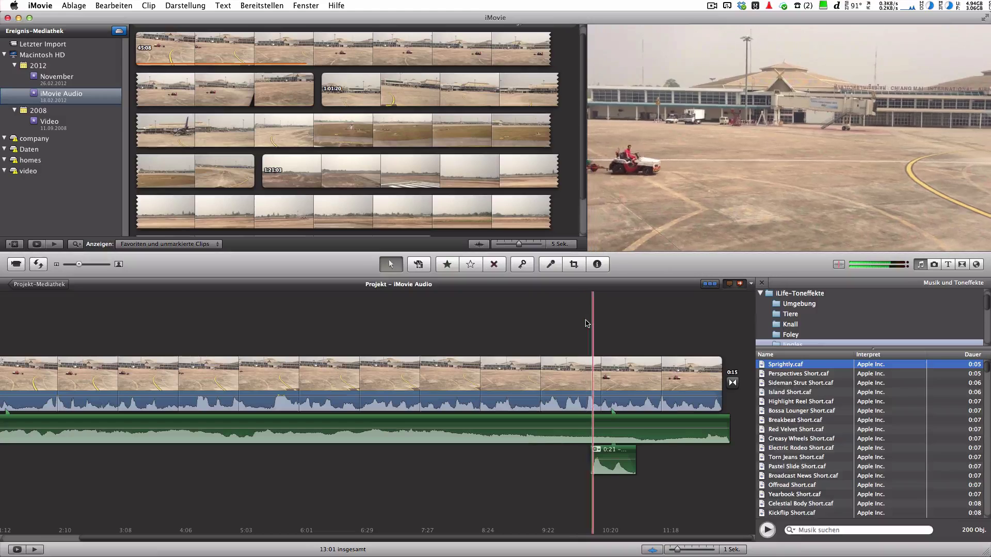
pyautogui.click(539, 310)
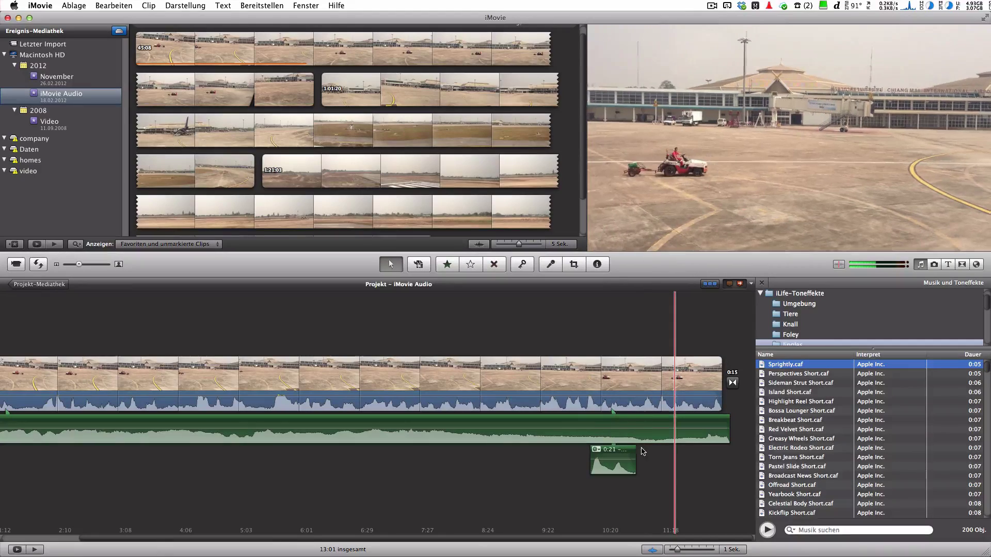
# - Raise the Sprightly clip's volume to 193 % in its audio settings and fine-tune the level on its waveform
pyautogui.click(619, 449)
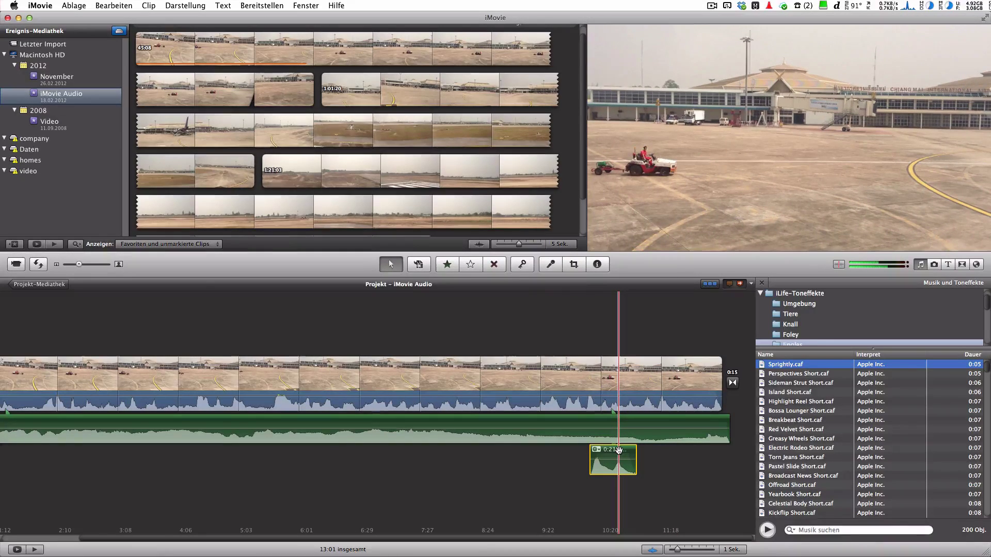
pyautogui.press('a')
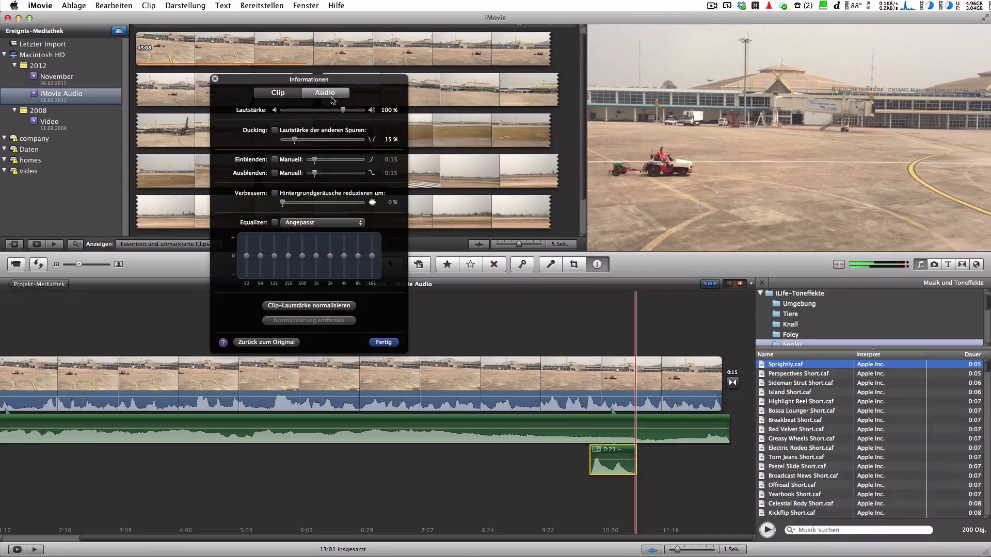
pyautogui.moveTo(344, 113); pyautogui.dragTo(356, 113)
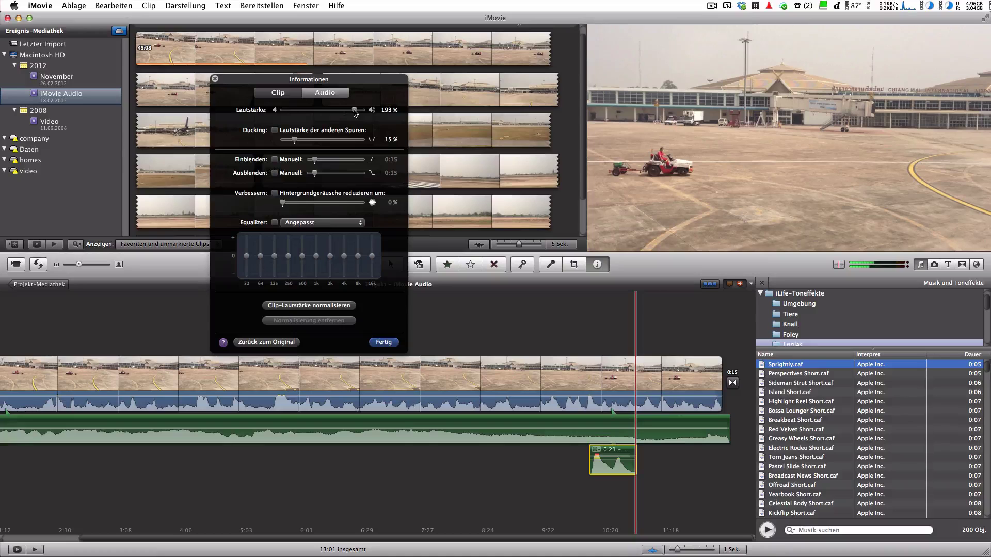
pyautogui.click(558, 395)
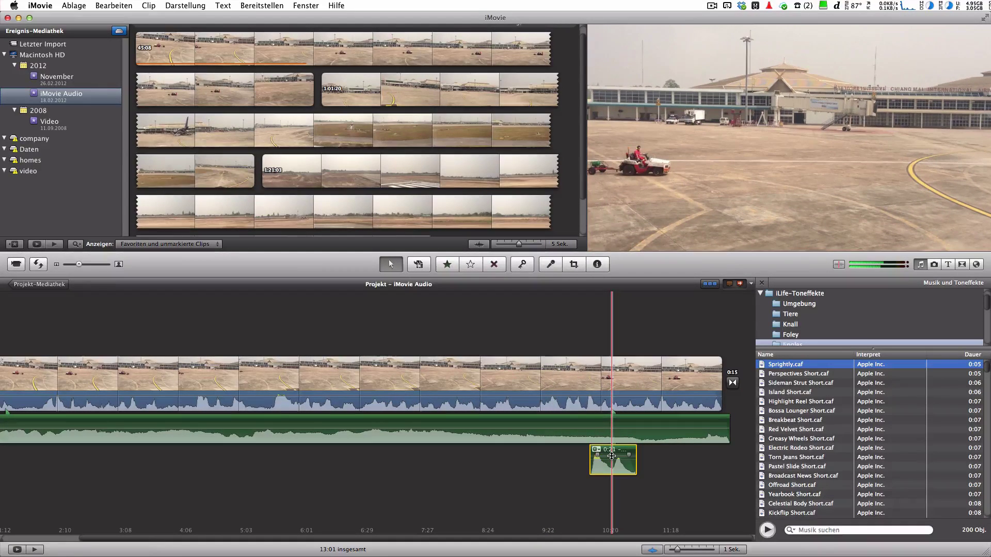
pyautogui.moveTo(612, 456); pyautogui.dragTo(614, 455)
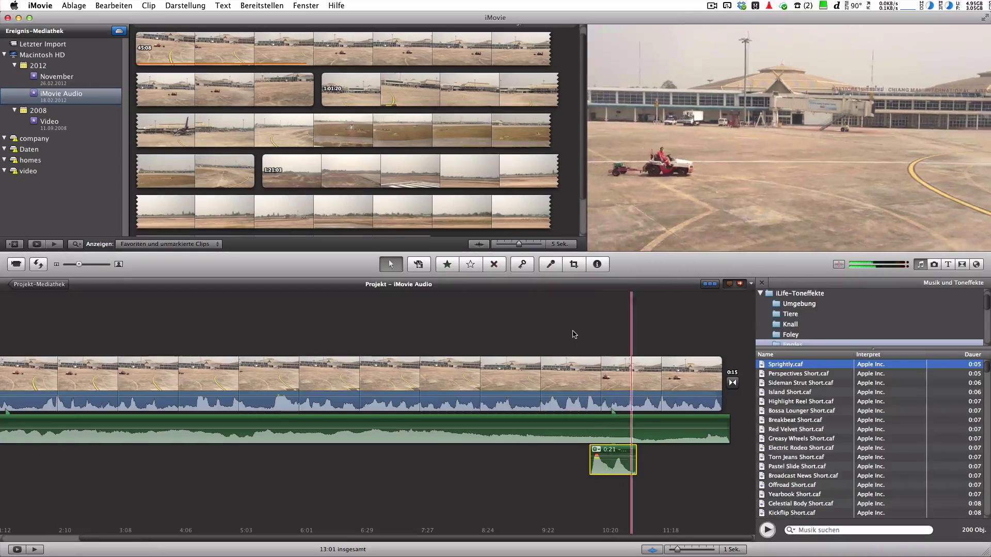
# - Shift the Sprightly clip slightly earlier in the timeline and play the project from just before it
pyautogui.click(568, 297)
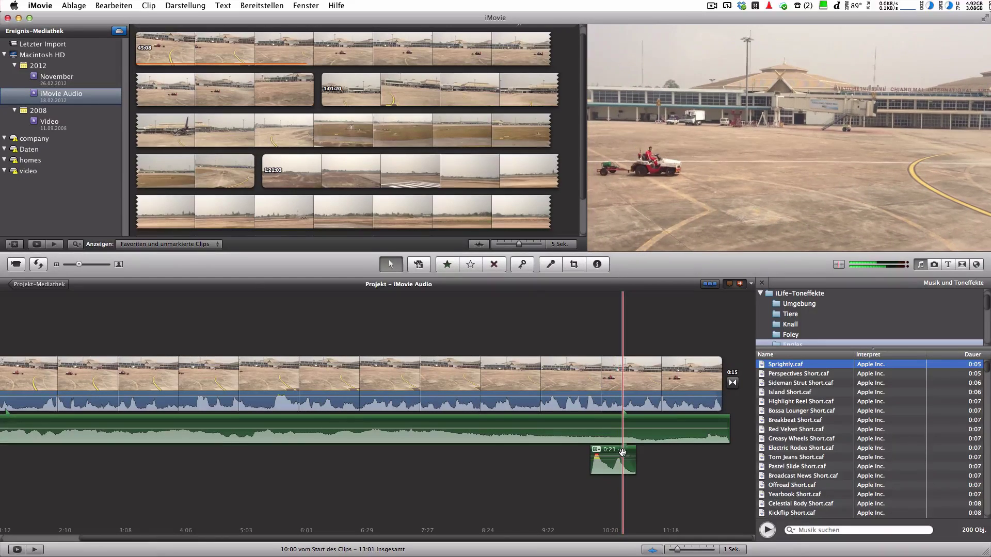
pyautogui.moveTo(619, 452); pyautogui.dragTo(615, 452)
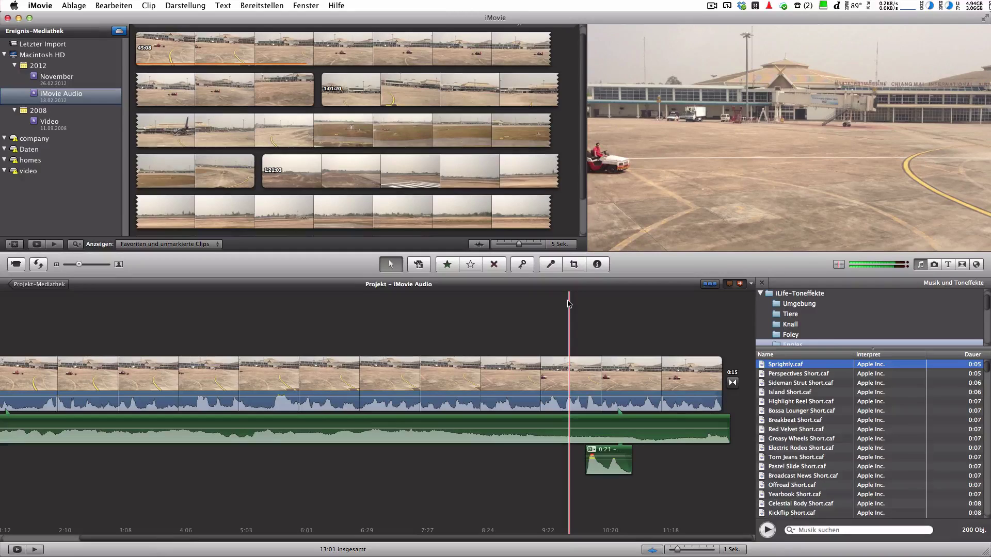
pyautogui.press('space')
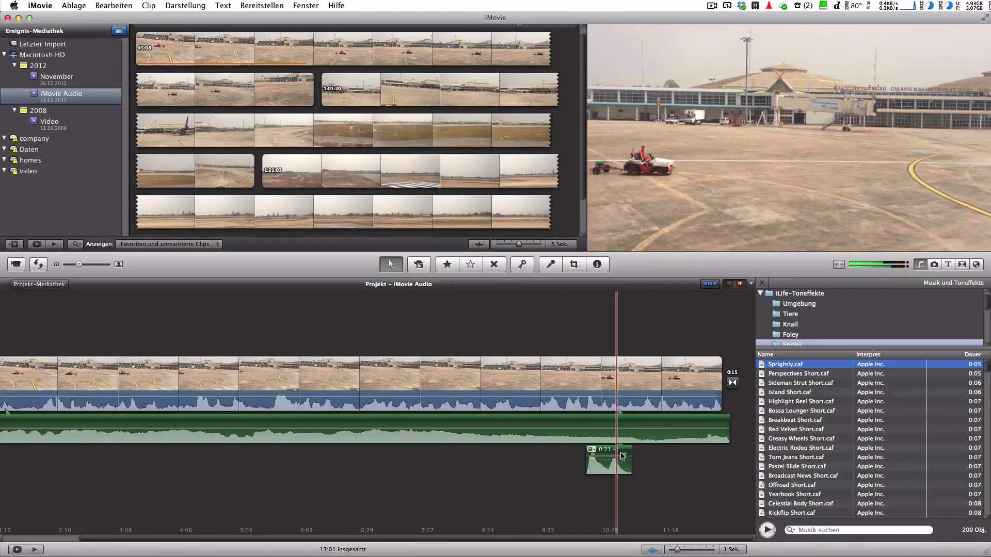
# - Set a manual fade-in of 1:24 for the Shogun track in its audio settings
pyautogui.click(112, 419)
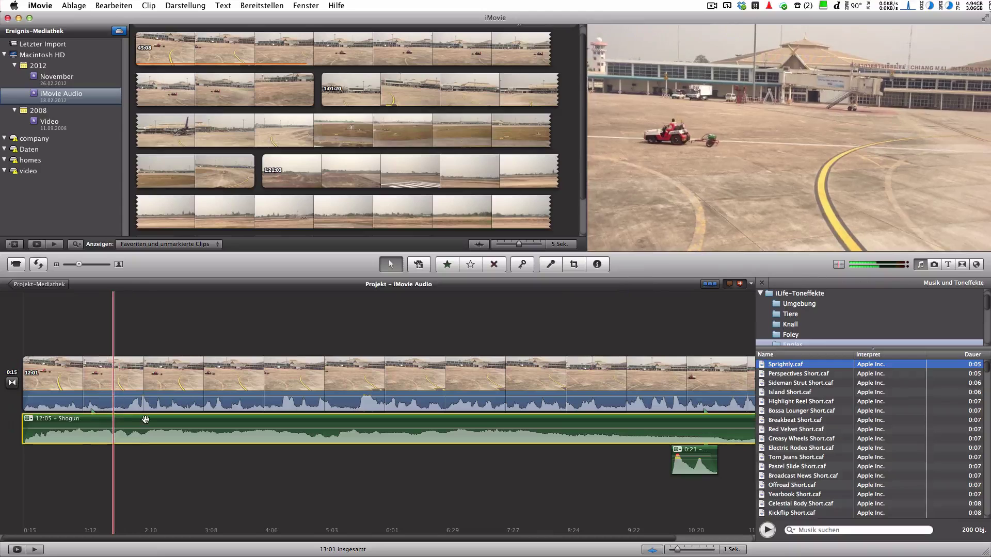
pyautogui.press('a')
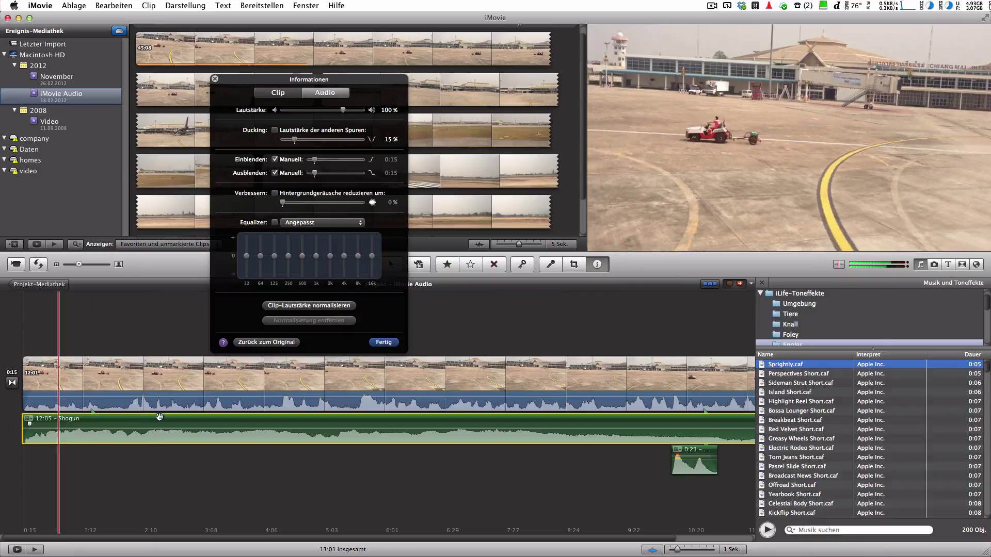
pyautogui.moveTo(316, 161); pyautogui.dragTo(328, 161)
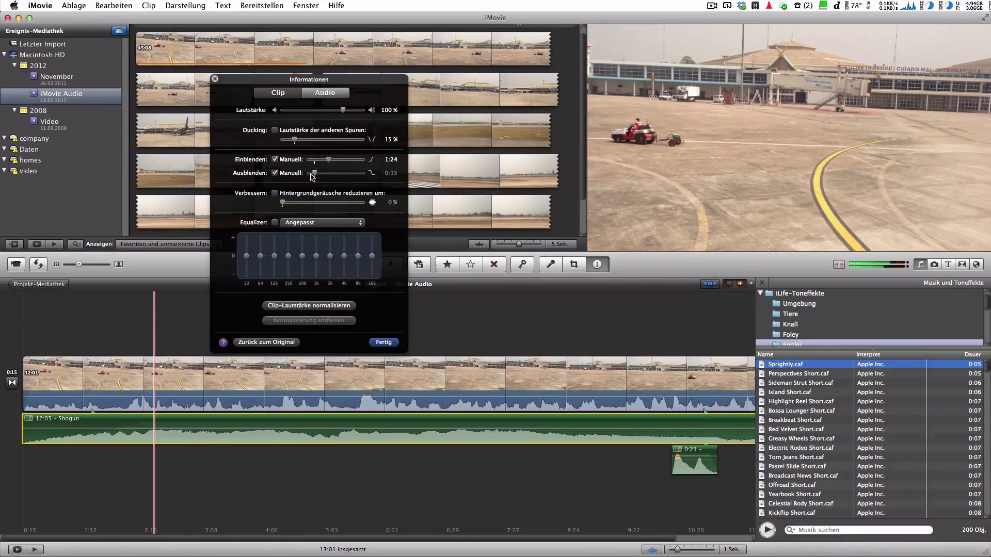
pyautogui.click(382, 344)
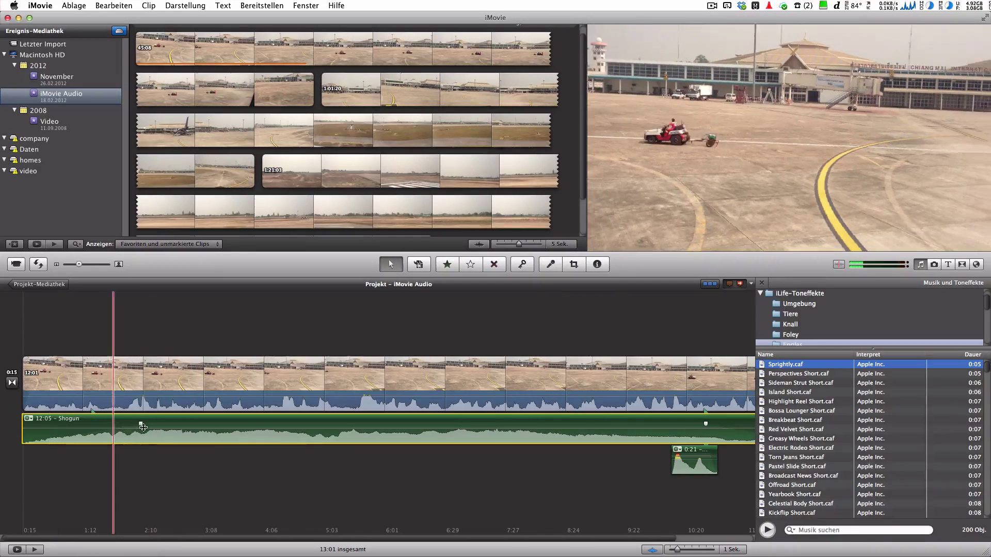
# - Lengthen the Shogun track's fade-in slightly with its handle in the waveform and play the project from the start
pyautogui.moveTo(143, 428)
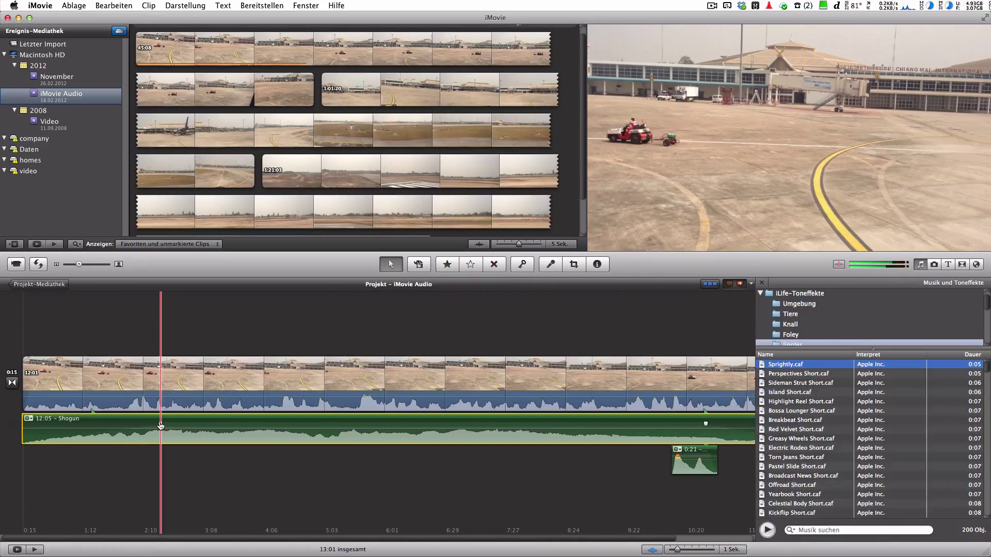
pyautogui.click(18, 304)
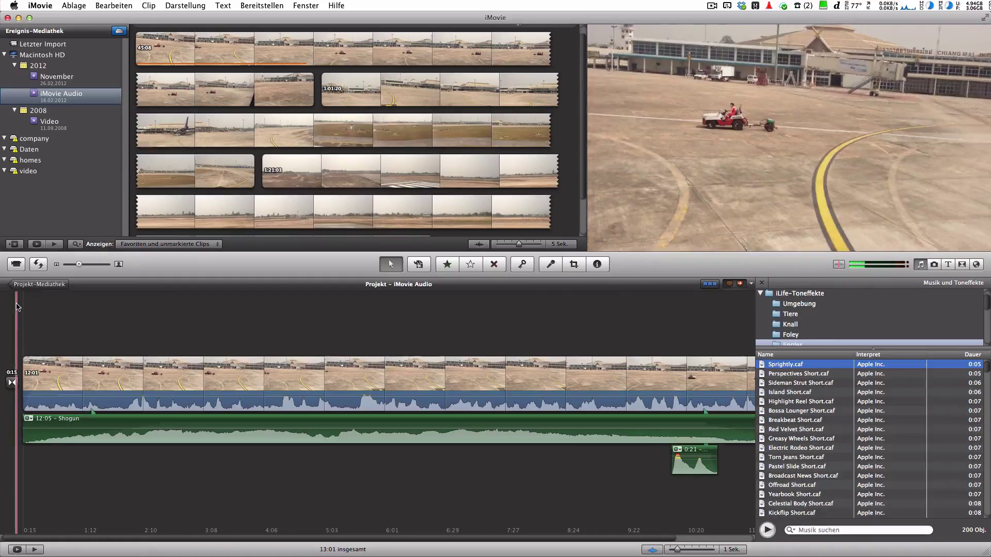
pyautogui.press('space')
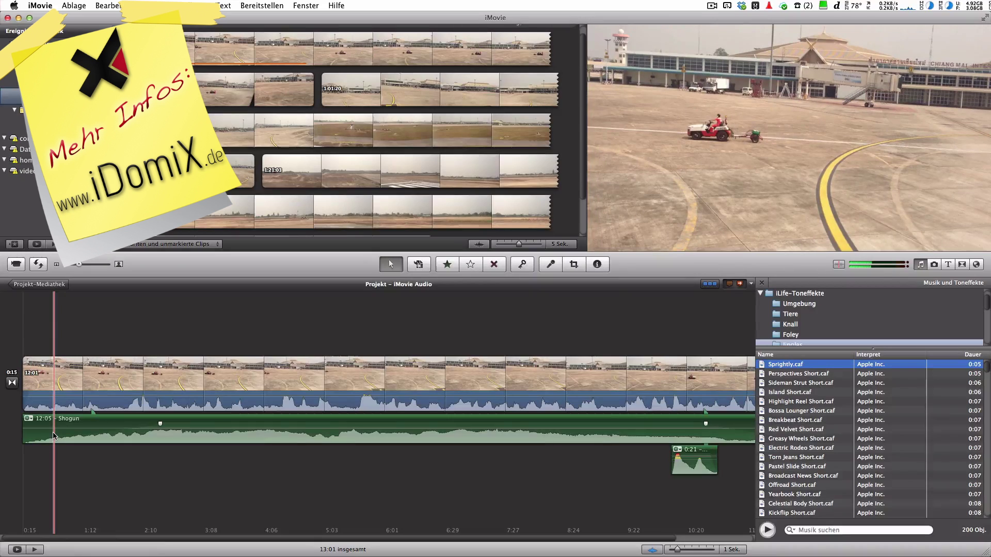
# - Detach the audio from the airport video clip in the project
pyautogui.click(173, 370)
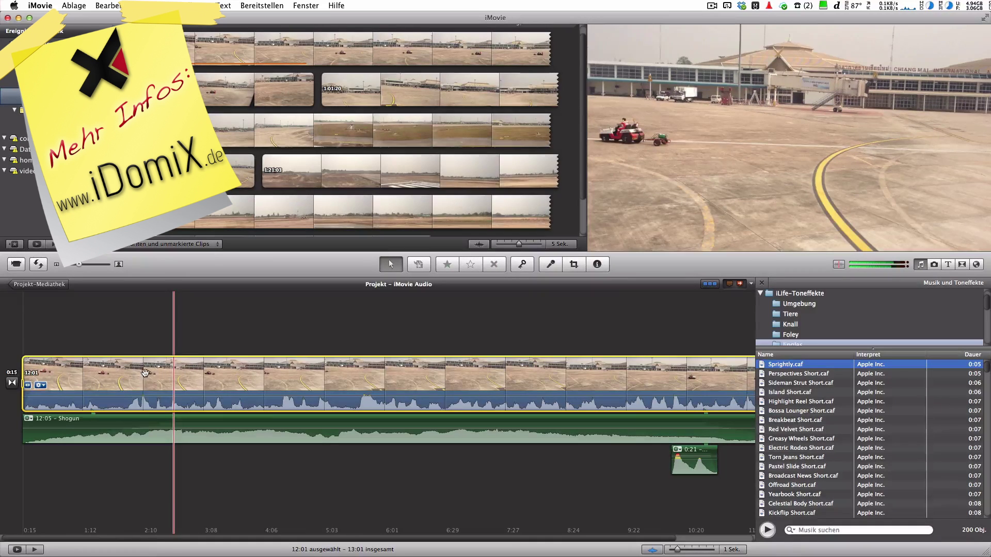
pyautogui.rightClick(175, 374)
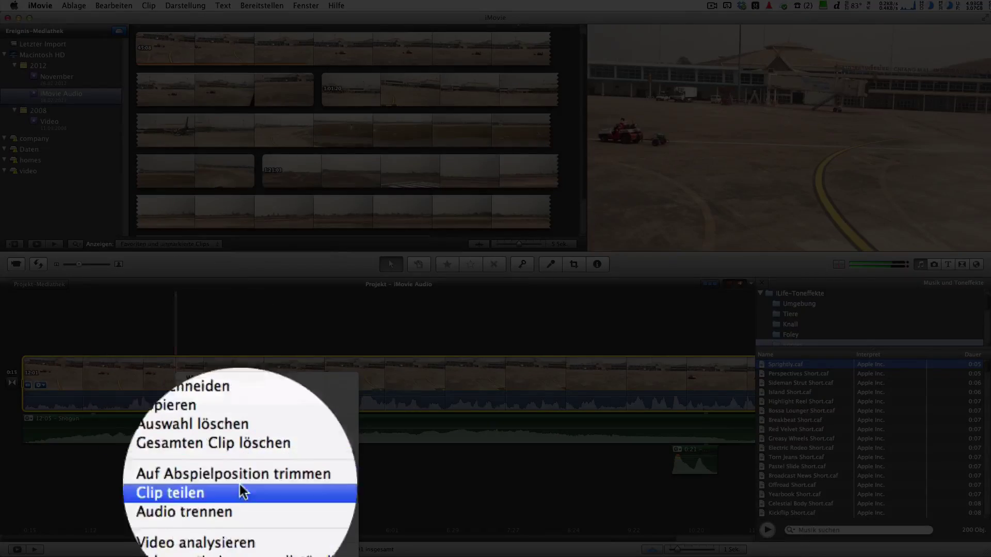
pyautogui.click(235, 500)
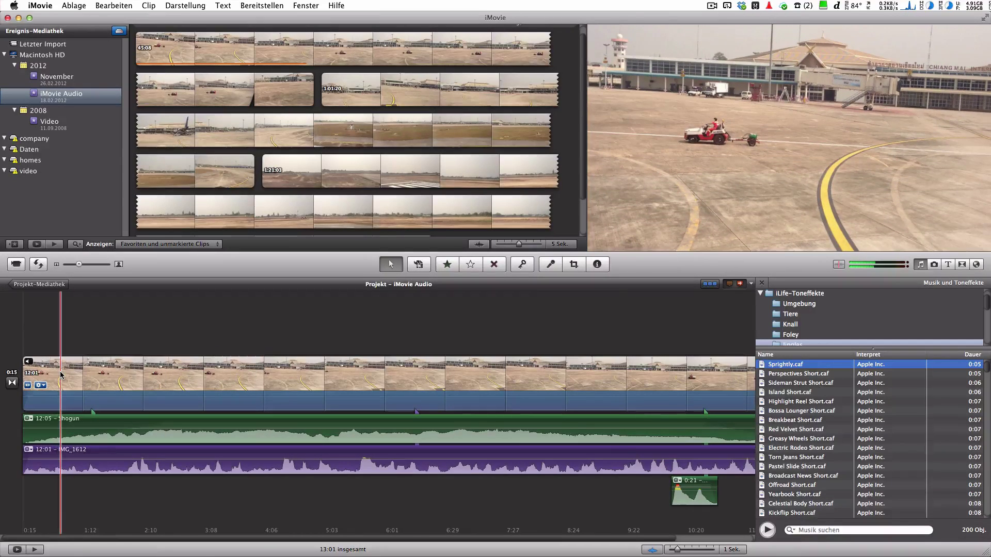
# - Move the detached IMG_1612 audio track about half a second later than the video clip
pyautogui.click(59, 450)
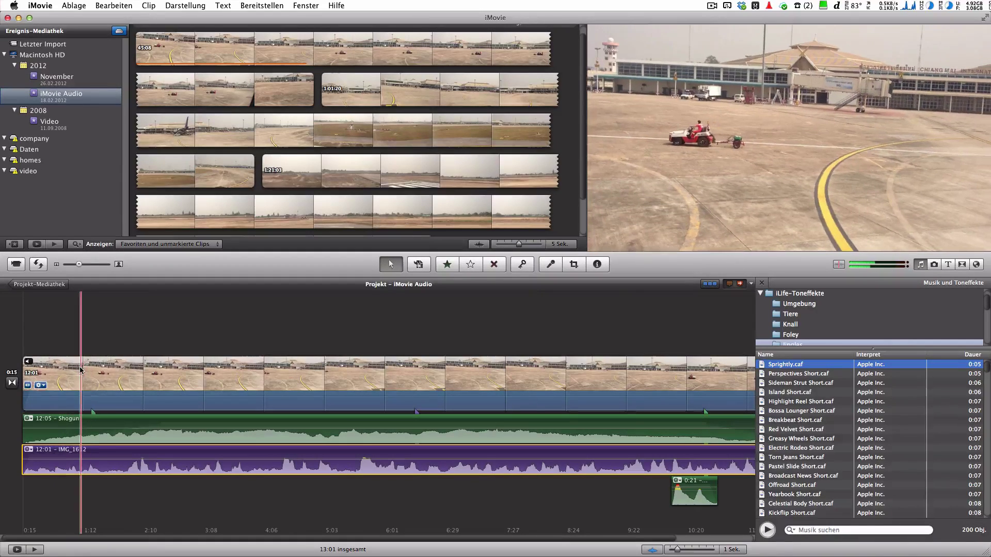
pyautogui.moveTo(67, 450); pyautogui.dragTo(107, 451)
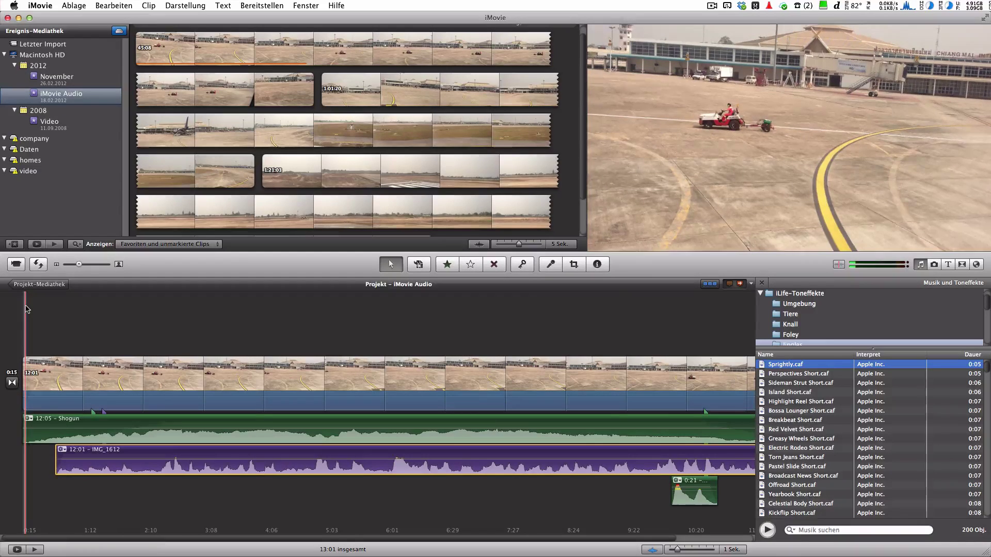
# - Play the project from the start to hear the offset IMG_1612 audio against the video
pyautogui.press('space')
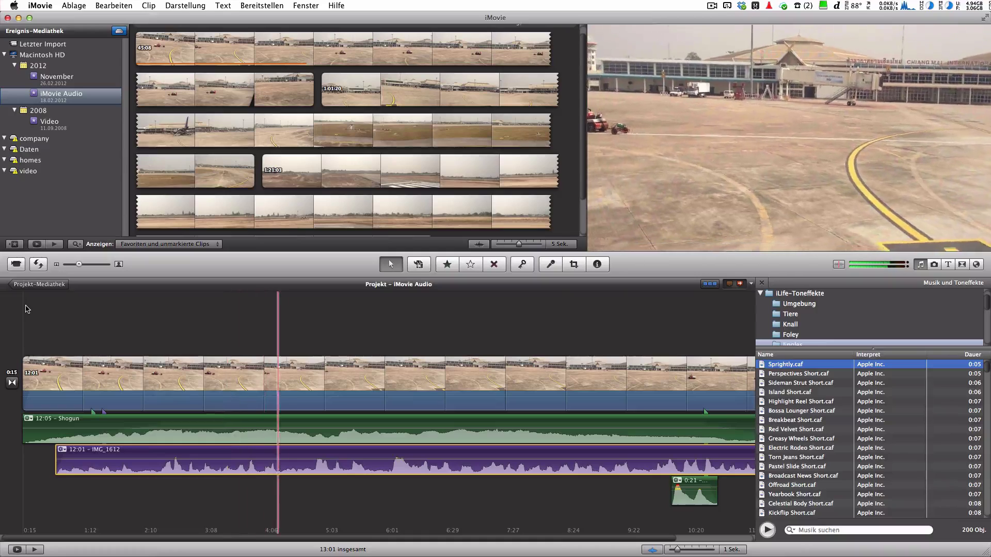
pyautogui.click(130, 452)
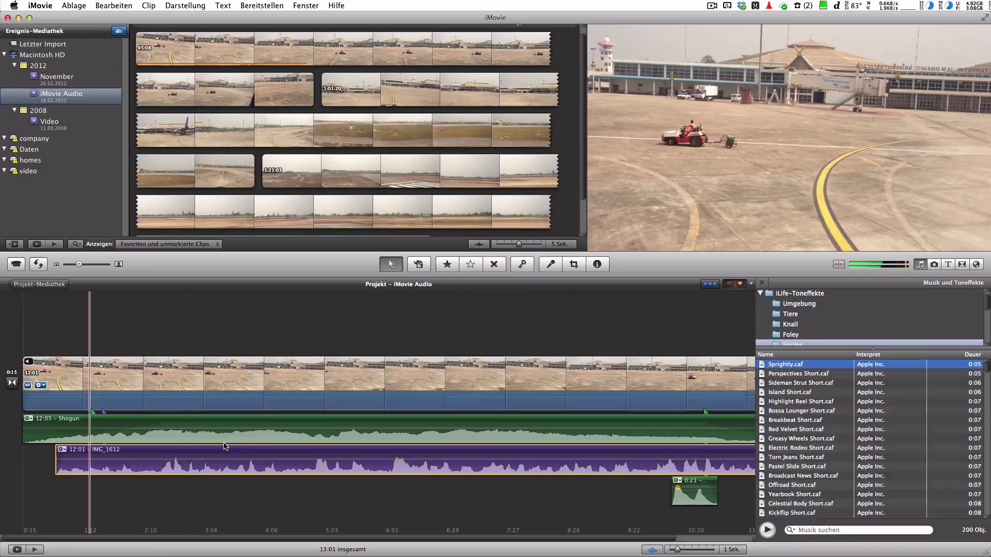
# - Shorten the detached IMG_1612 audio track to 5:05 and move it to start at about 3:22 on the timeline
pyautogui.hscroll(5, 678, 471)
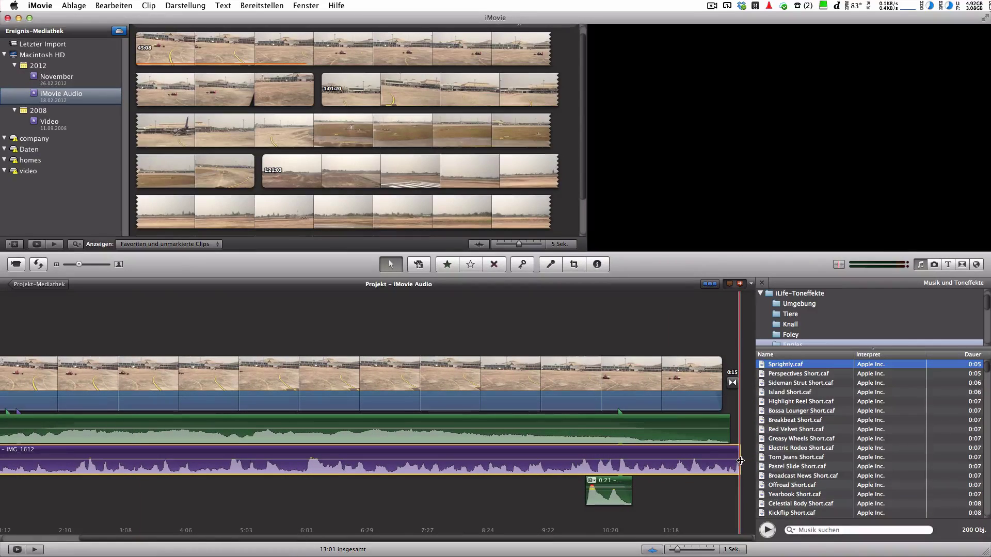
pyautogui.moveTo(740, 461); pyautogui.dragTo(705, 461)
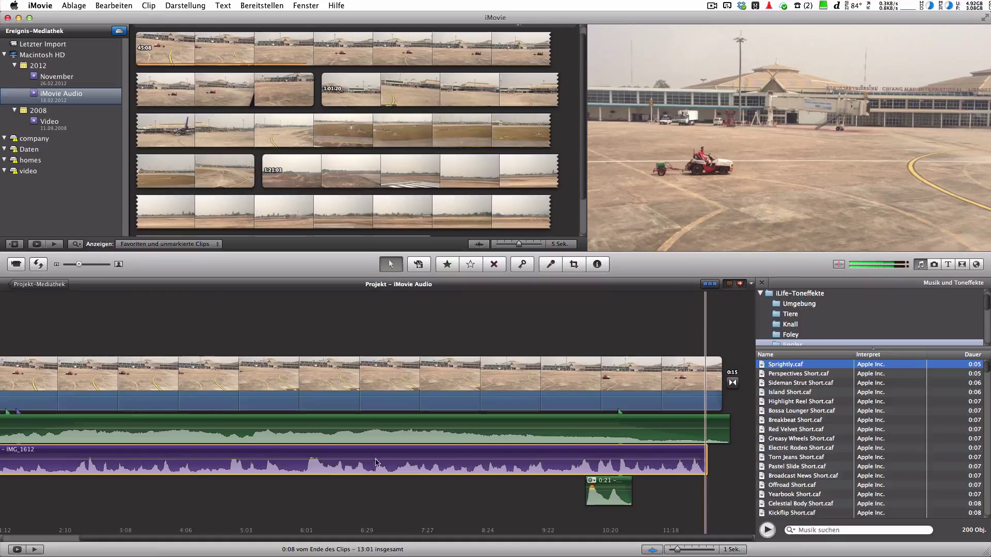
pyautogui.moveTo(375, 462); pyautogui.dragTo(534, 454)
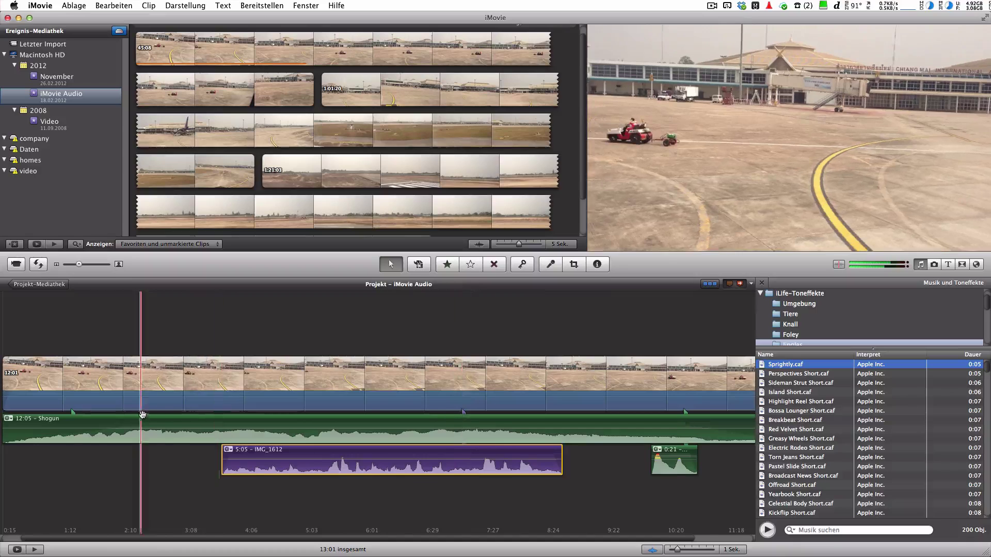
# - Play the project from the start and skim through the relocated IMG_1612 audio track to check its placement and loudness
pyautogui.click(22, 302)
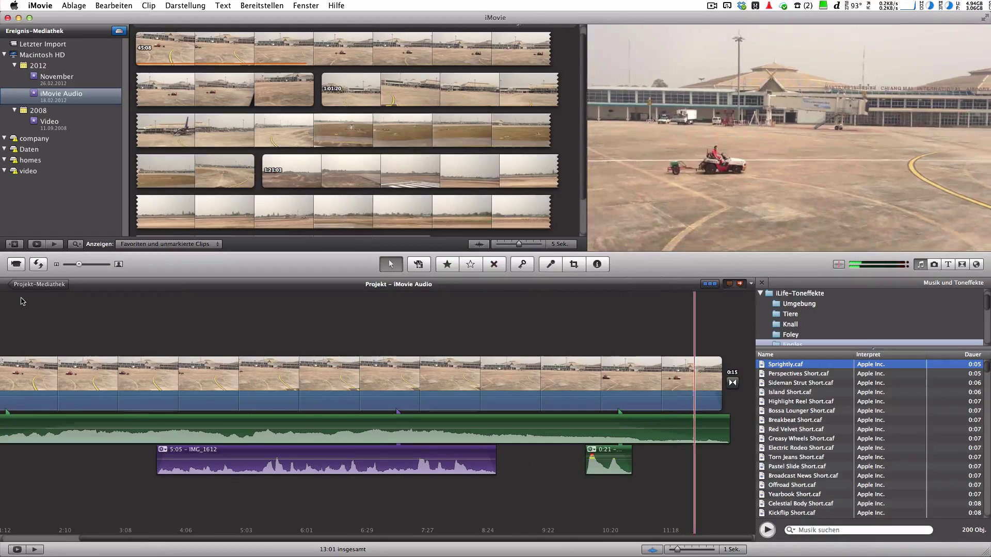
pyautogui.click(22, 301)
pyautogui.click(302, 490)
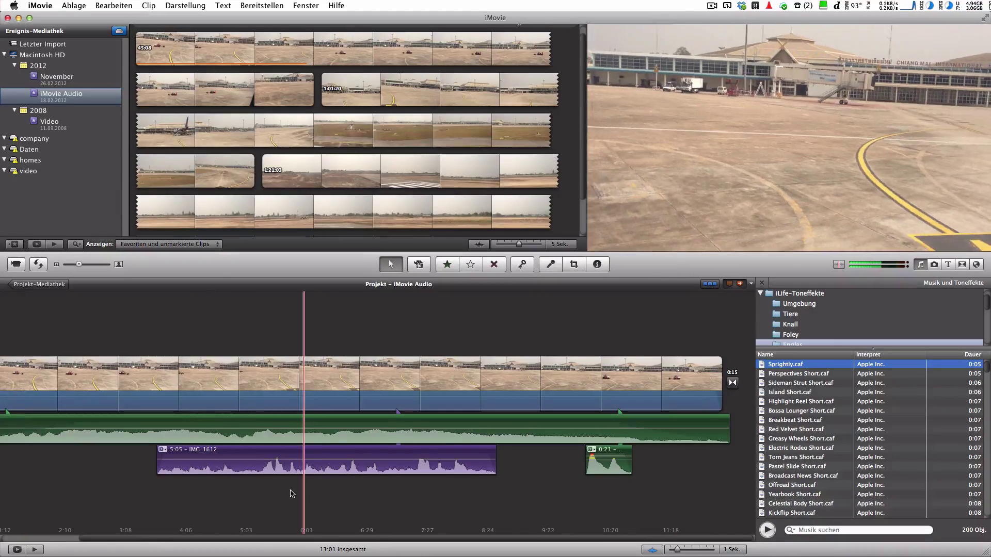
pyautogui.click(177, 375)
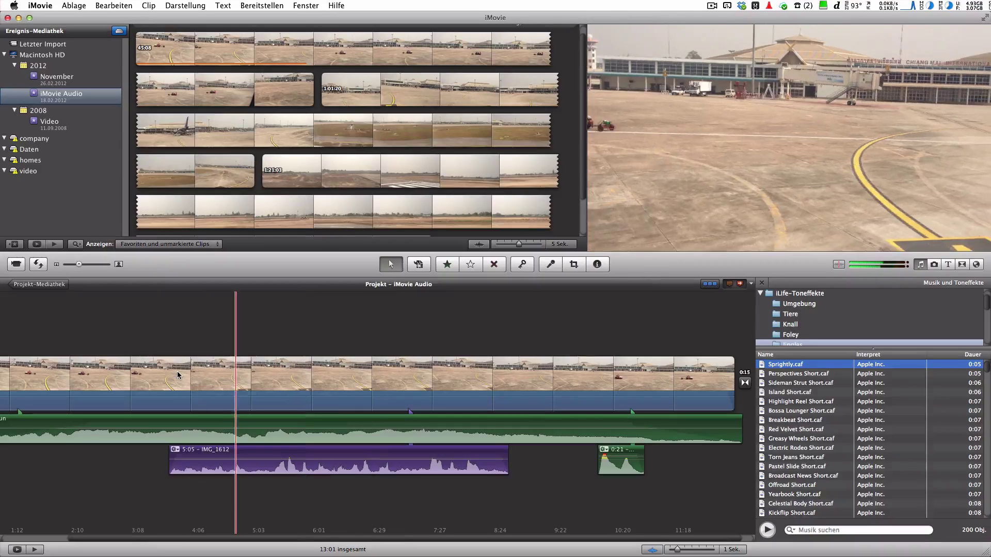
pyautogui.click(185, 459)
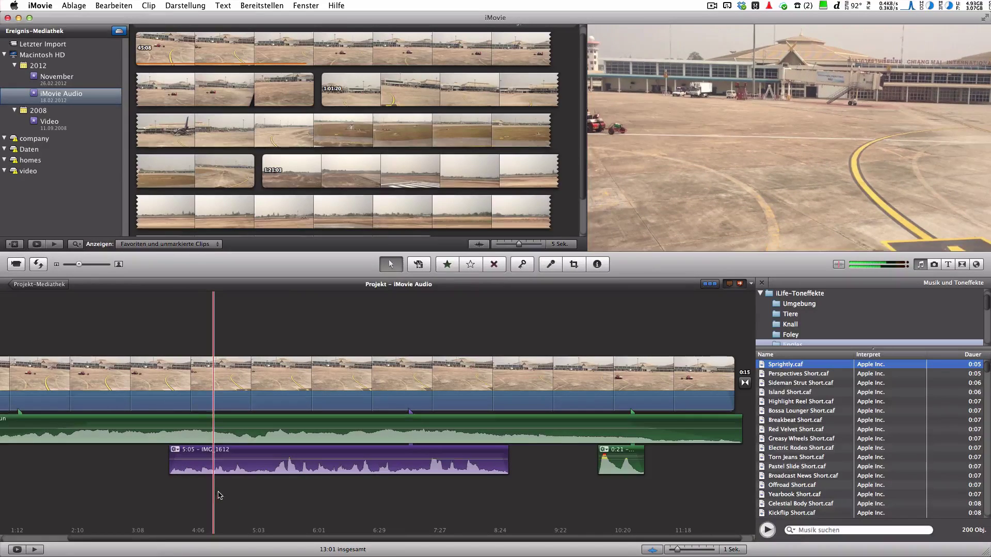
pyautogui.hscroll(-1, 226, 497)
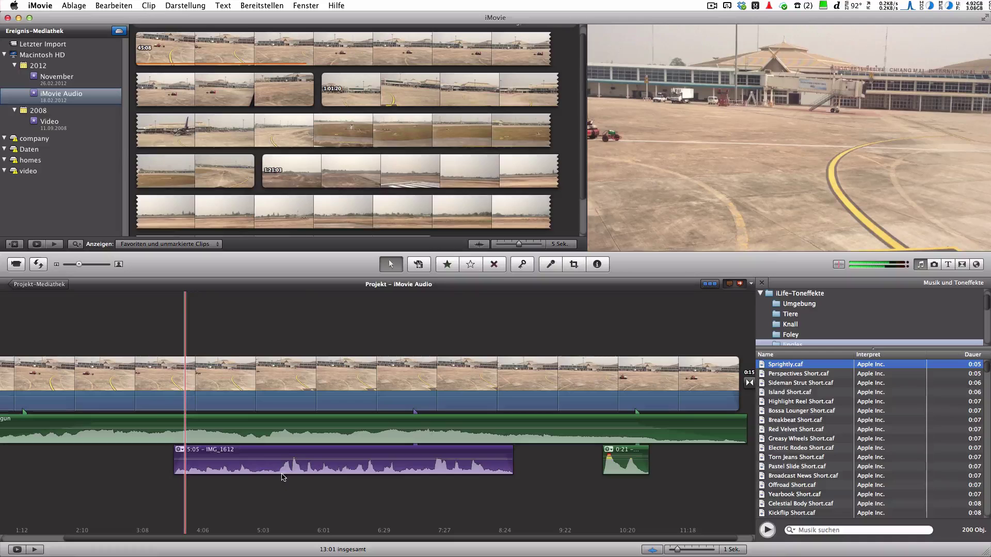
# - Normalize the clip volume of the IMG_1612 audio track in its audio settings
pyautogui.click(259, 450)
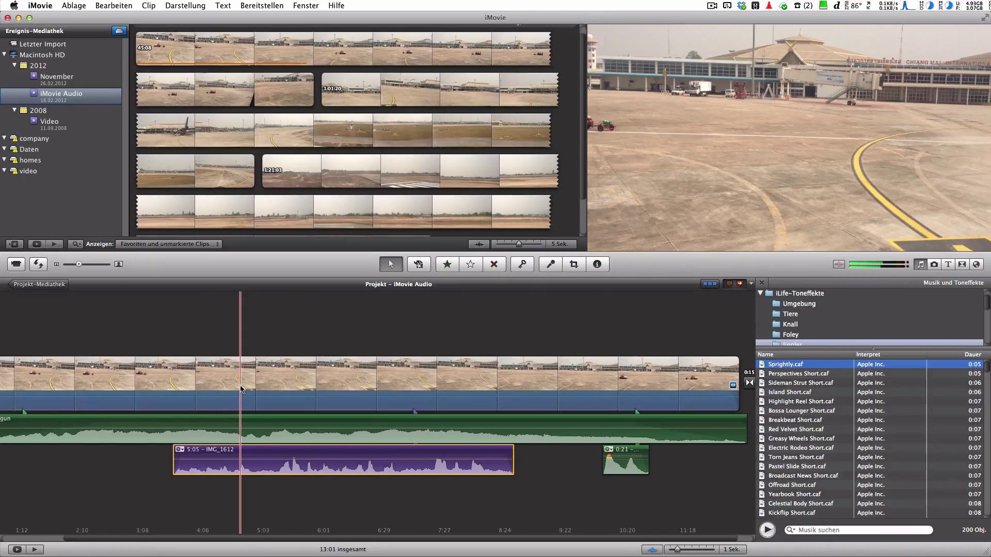
pyautogui.press('a')
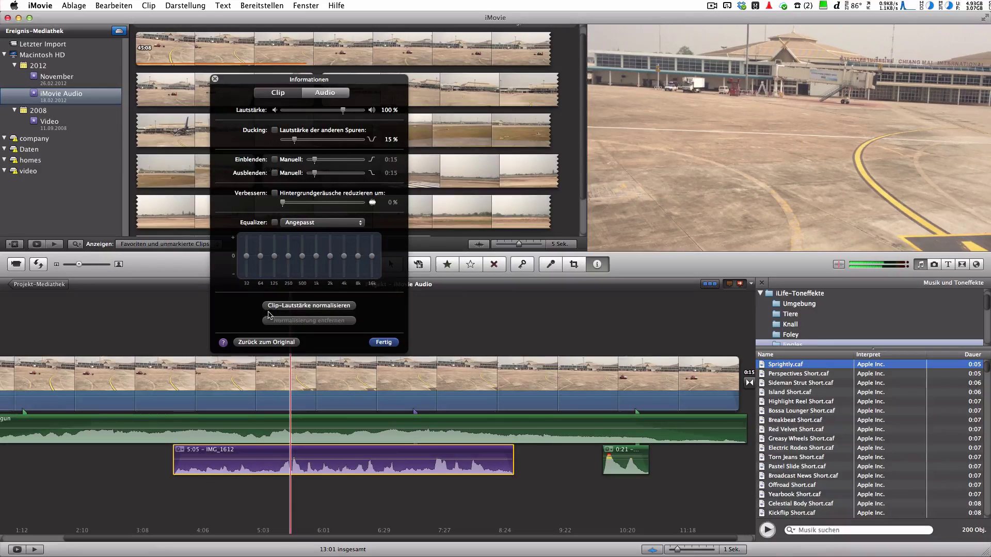
pyautogui.click(287, 309)
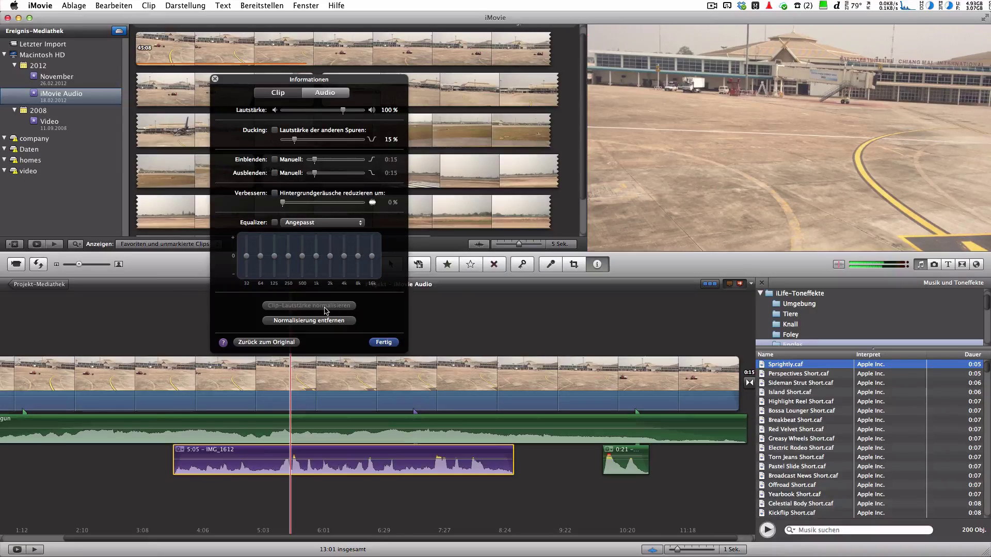
pyautogui.click(383, 342)
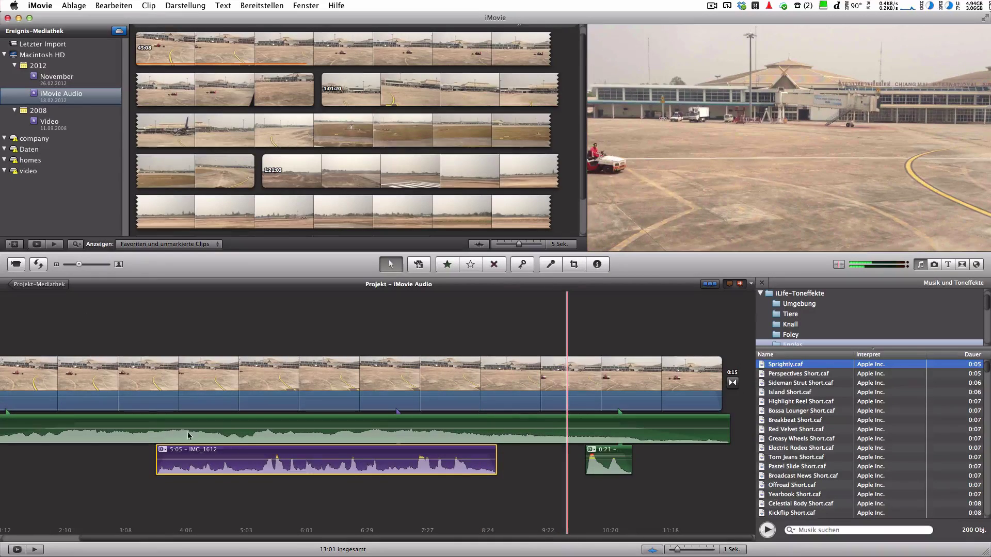
# - Raise the volume of the IMG_1612 track slightly with the level line in its waveform and play the project
pyautogui.press('space')
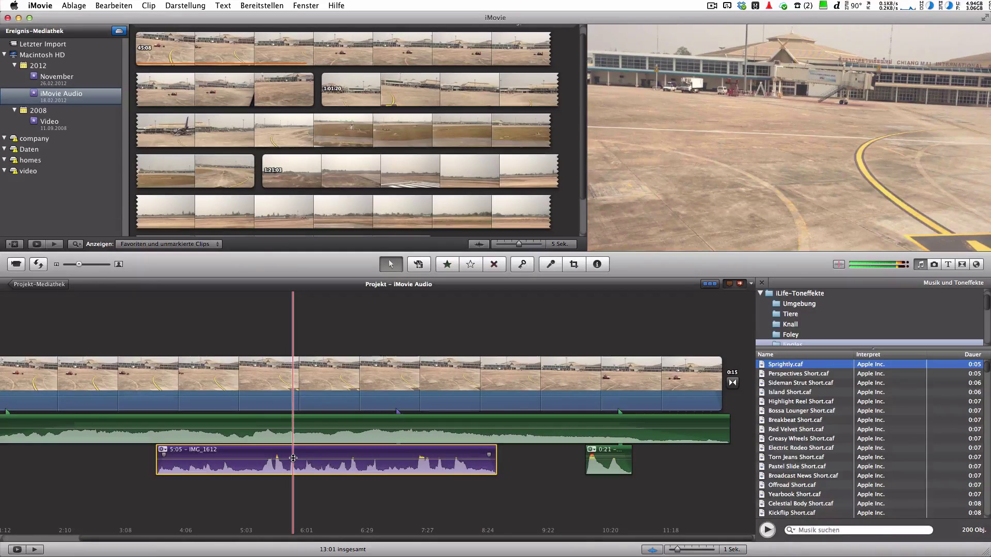
pyautogui.moveTo(293, 458); pyautogui.dragTo(294, 456)
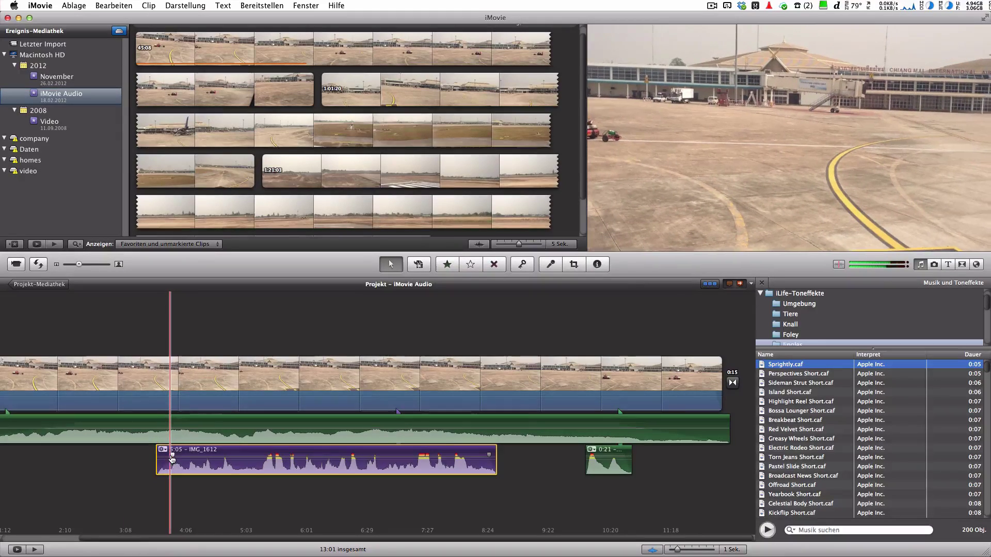
pyautogui.click(118, 307)
pyautogui.press('space')
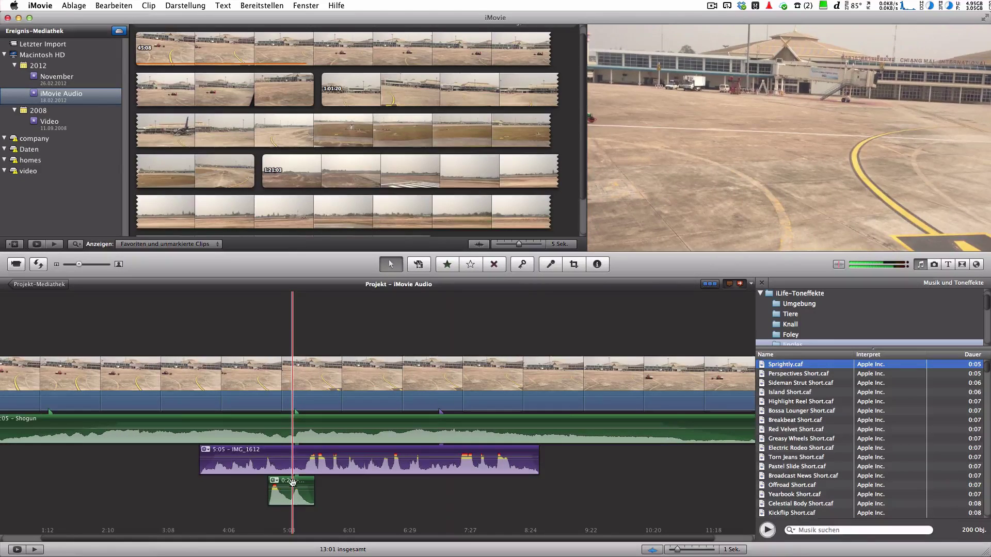
# - Move the 0:21 sound effect beneath the IMG_1612 track to start at about 4:15 on the timeline and play the passage
pyautogui.moveTo(292, 482); pyautogui.dragTo(274, 508)
pyautogui.press('space')
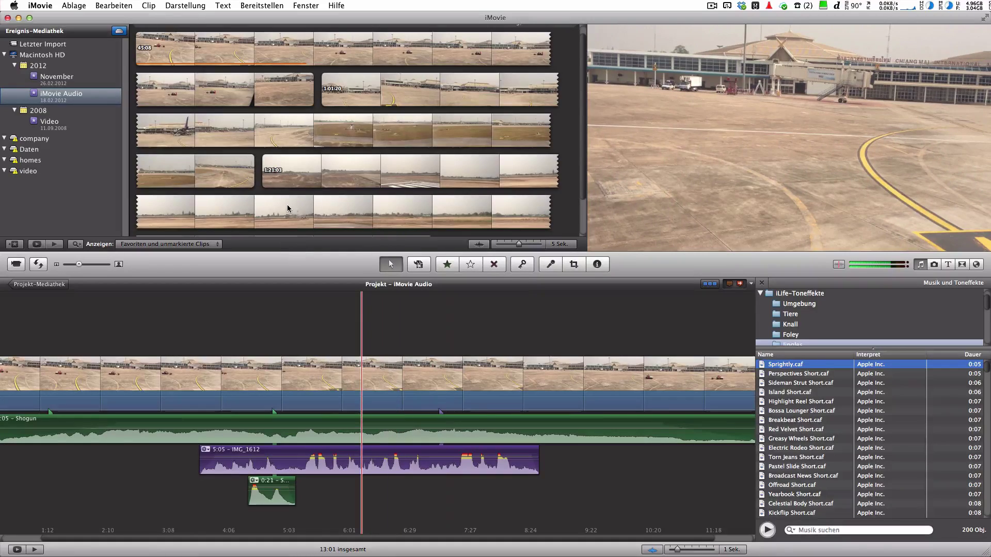
# - Add a 7:18 range of the 1:21:01 event clip as a cutaway (Ausschnitt) at 4:28 from the airport clip's start and play it
pyautogui.scroll(-2, 290, 205)
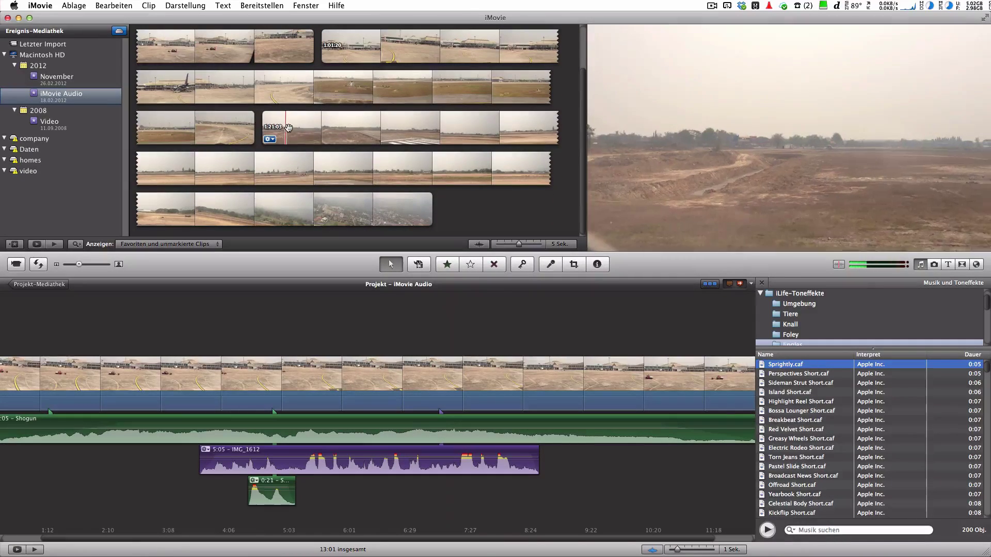
pyautogui.click(280, 129)
pyautogui.moveTo(408, 128); pyautogui.dragTo(431, 128)
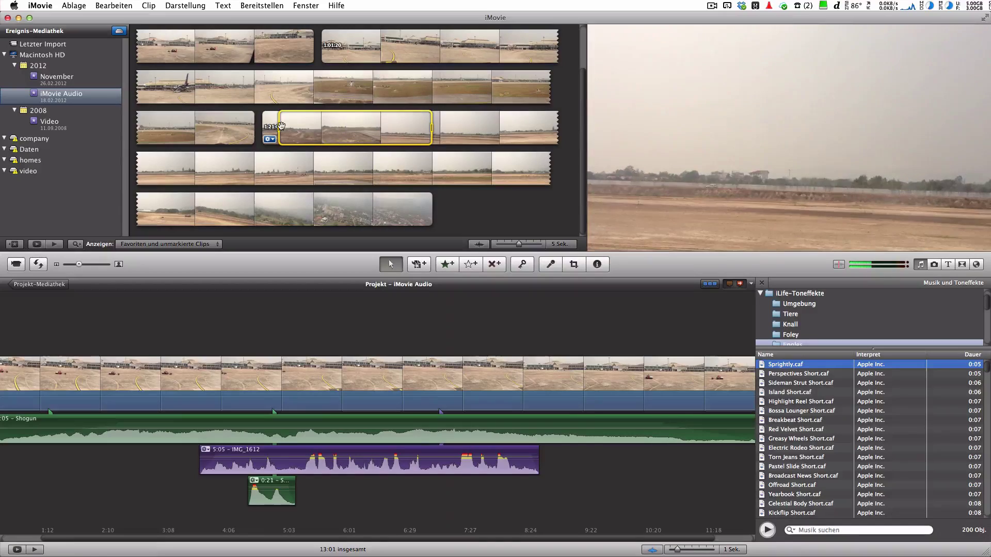
pyautogui.moveTo(282, 126); pyautogui.dragTo(304, 379)
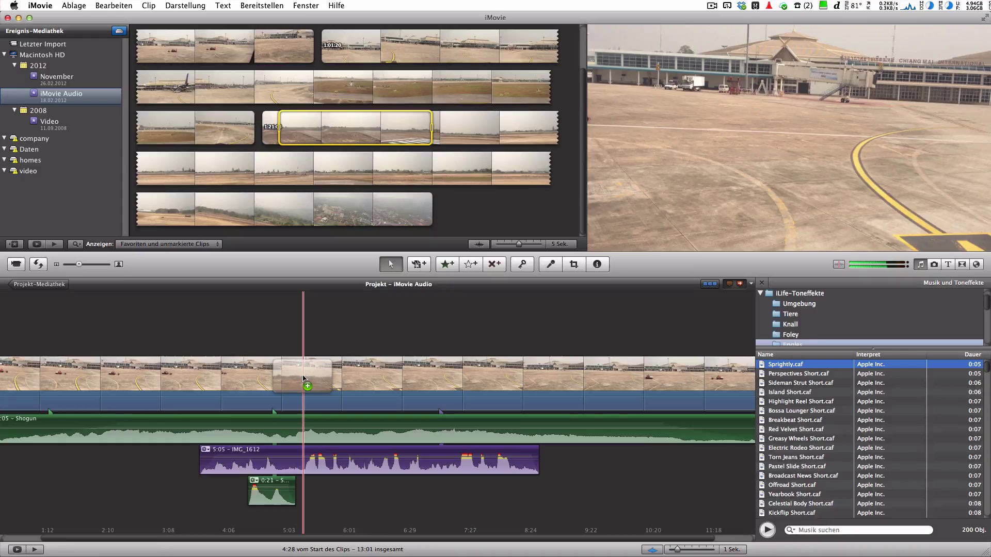
pyautogui.moveTo(303, 380); pyautogui.dragTo(303, 381)
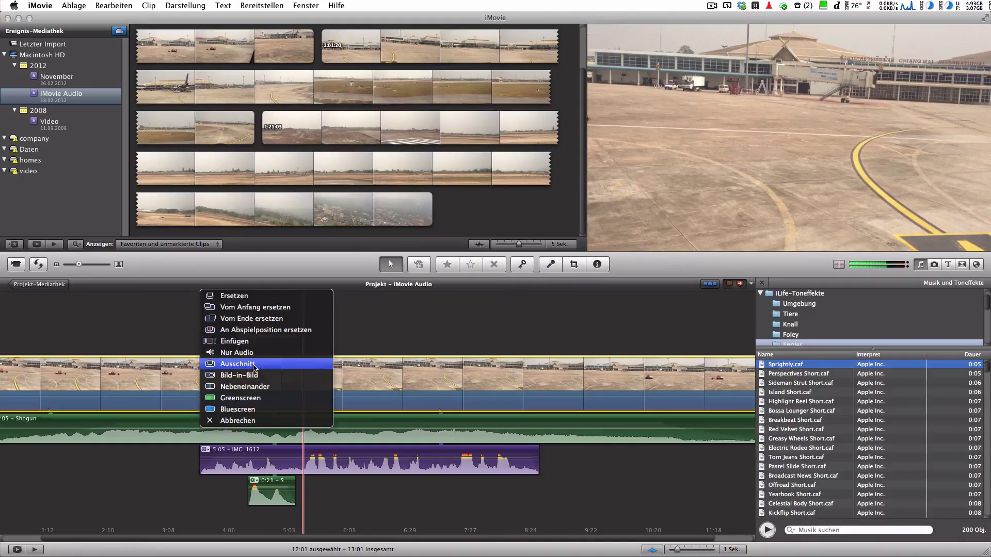
pyautogui.click(253, 365)
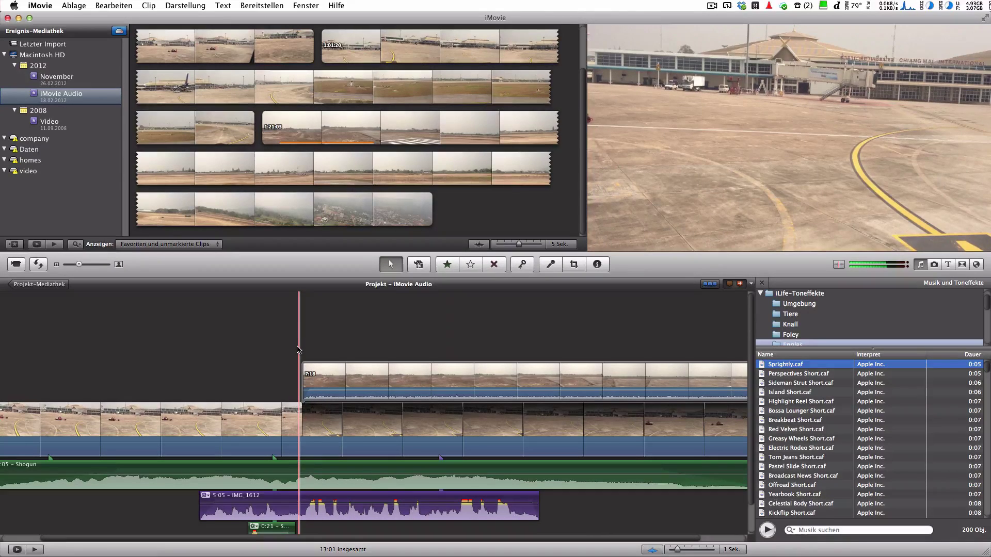
pyautogui.press('space')
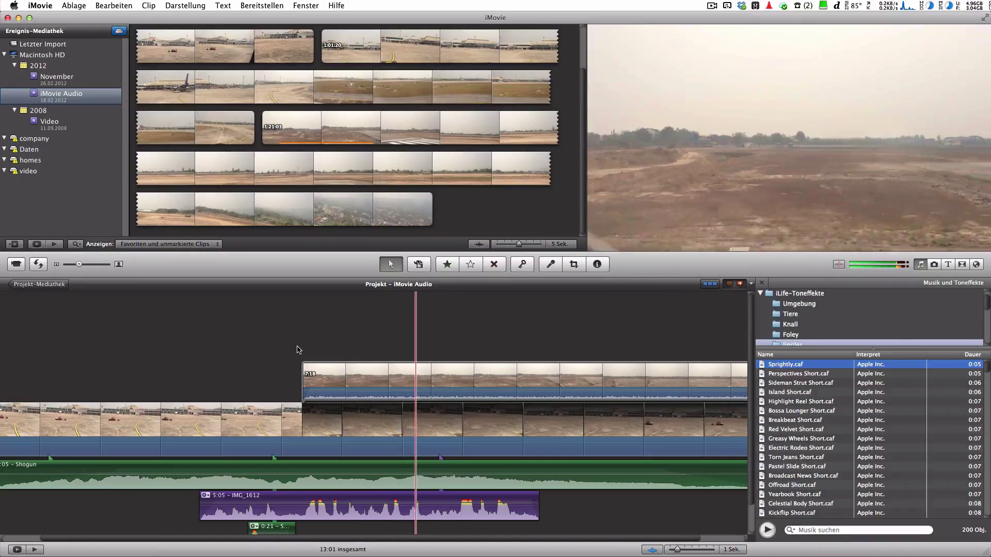
# - Enable ducking for the cutaway clip in its audio settings, with the other tracks' volume at 15 %
pyautogui.click(372, 387)
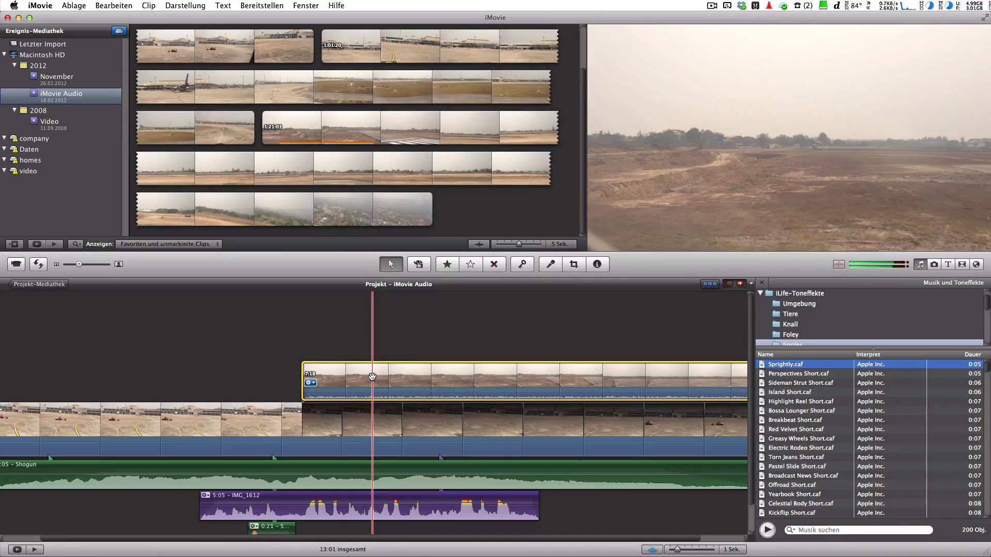
pyautogui.press('a')
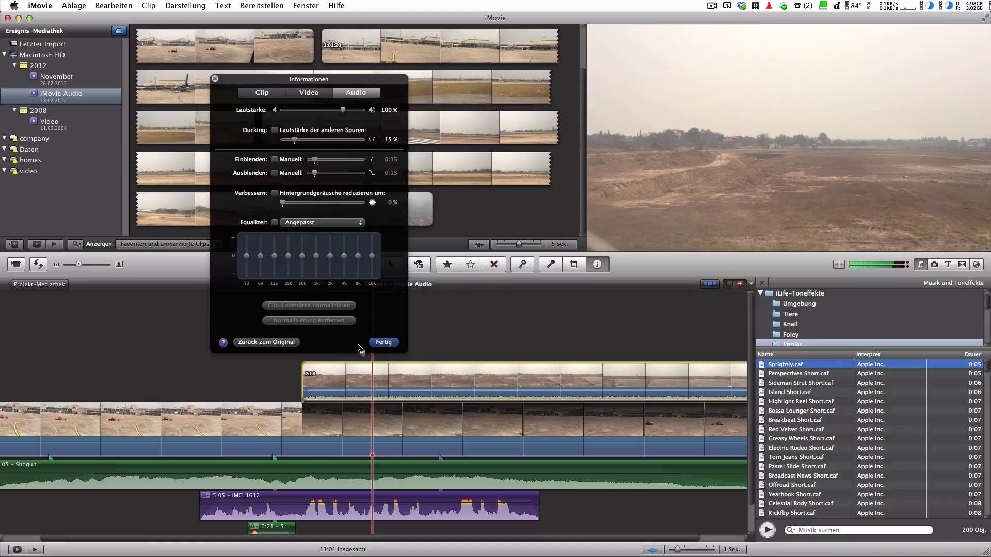
pyautogui.click(275, 131)
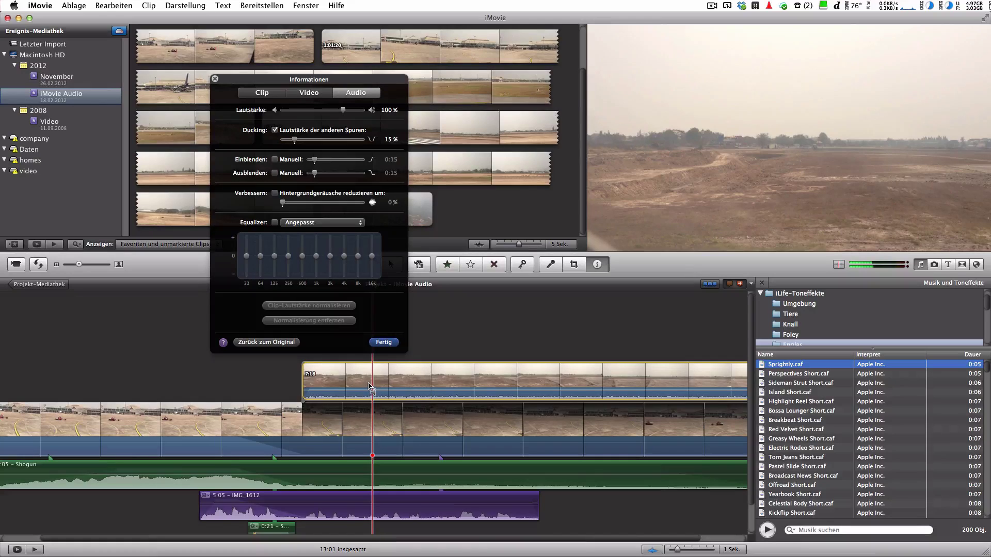
pyautogui.click(384, 343)
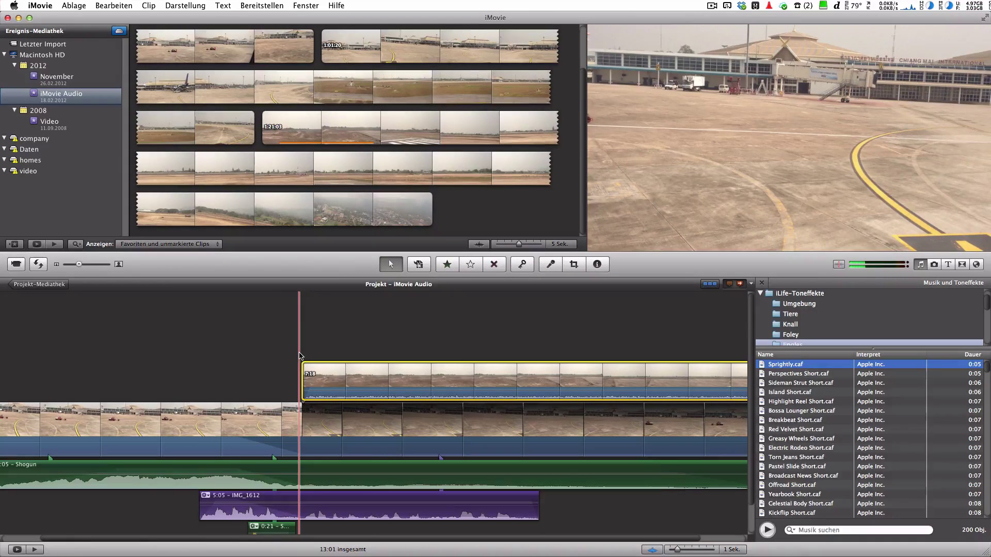
# - Play the project from just before the cutaway to hear how the other tracks are ducked
pyautogui.press('space')
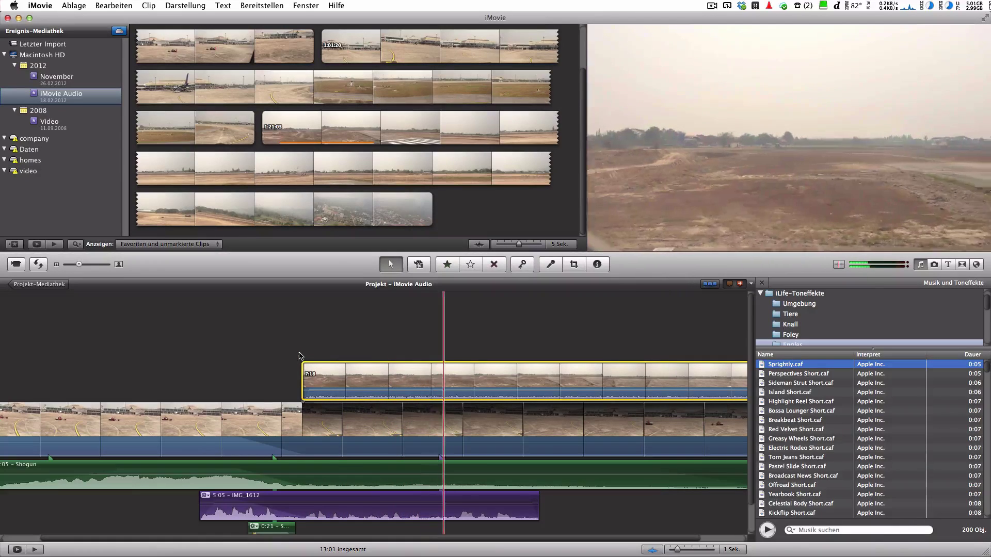
pyautogui.hscroll(3, 300, 356)
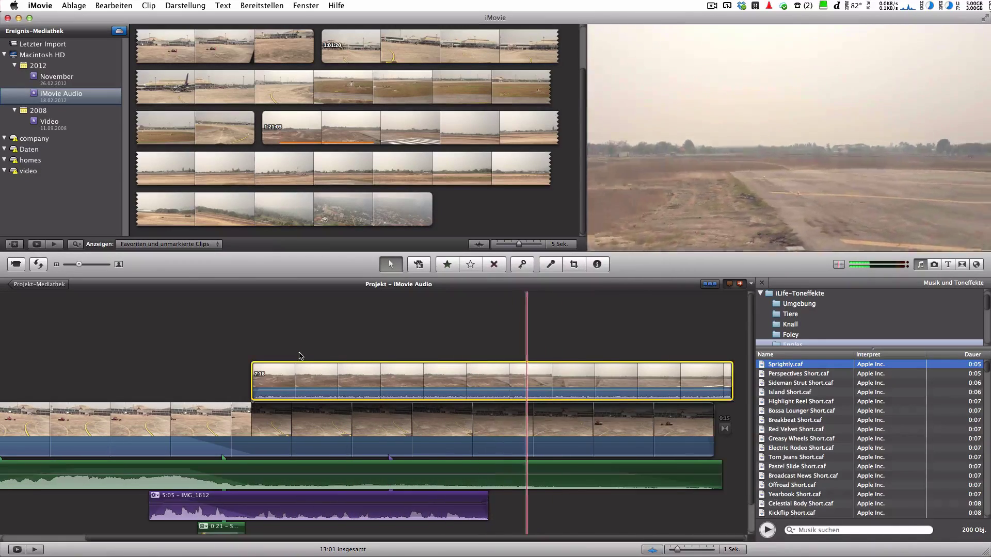
pyautogui.press('space')
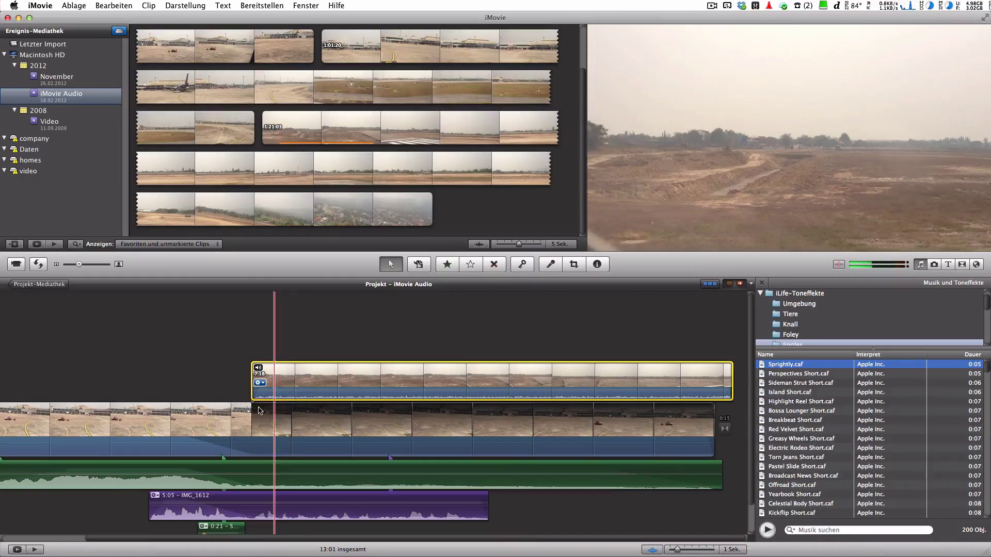
# - Select a range in the Shogun waveform from the start of the IMG_1612 track to the cutaway and lower its volume there
pyautogui.hscroll(-5, 259, 409)
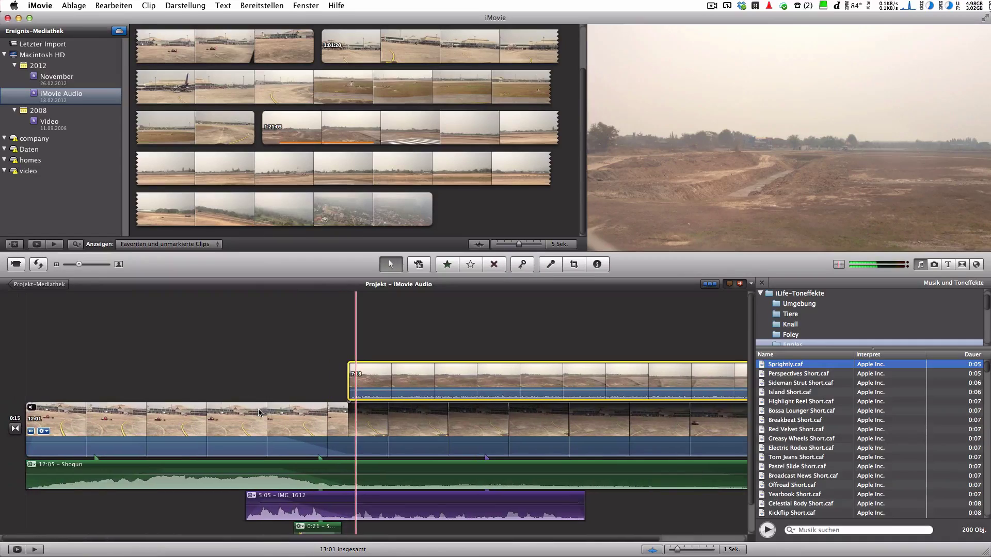
pyautogui.click(233, 478)
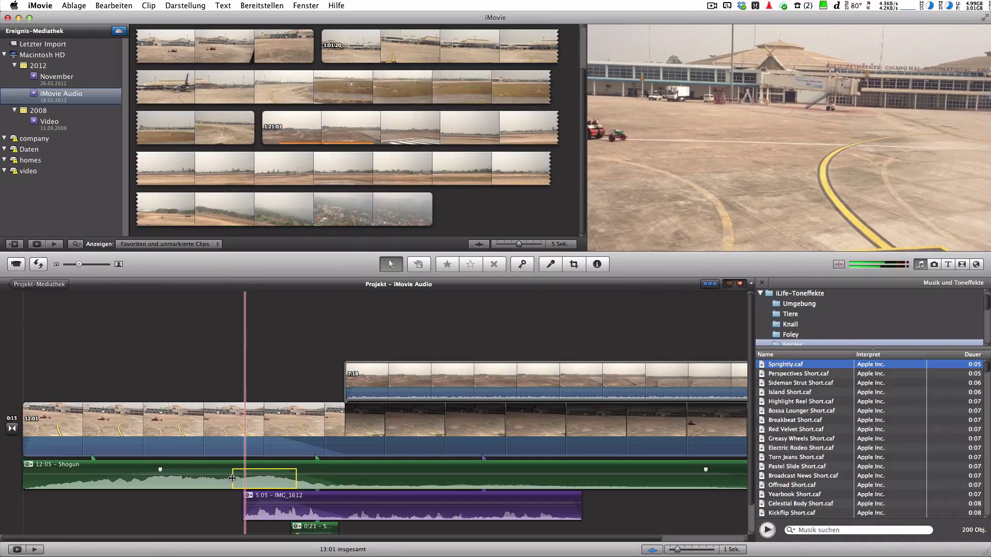
pyautogui.moveTo(234, 477); pyautogui.dragTo(343, 473)
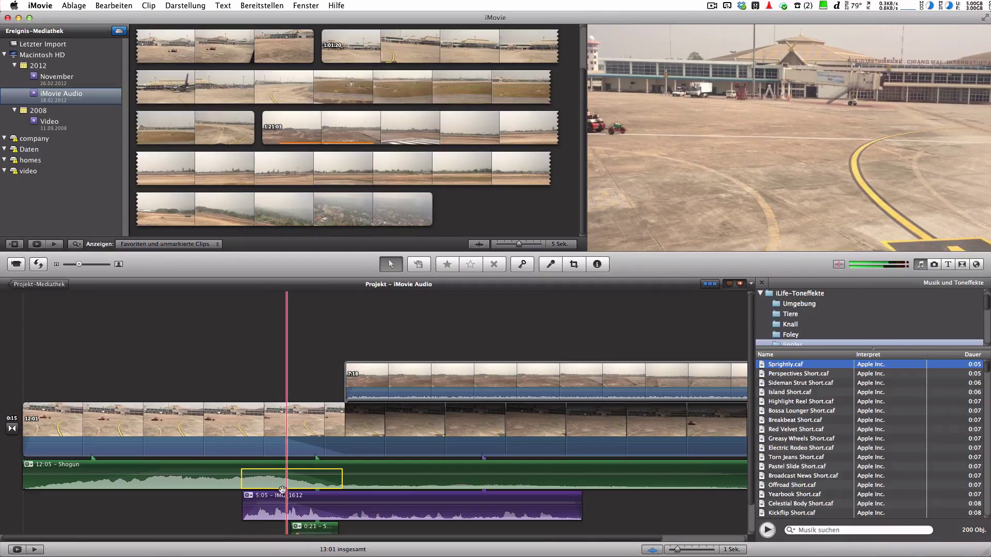
pyautogui.moveTo(275, 475)
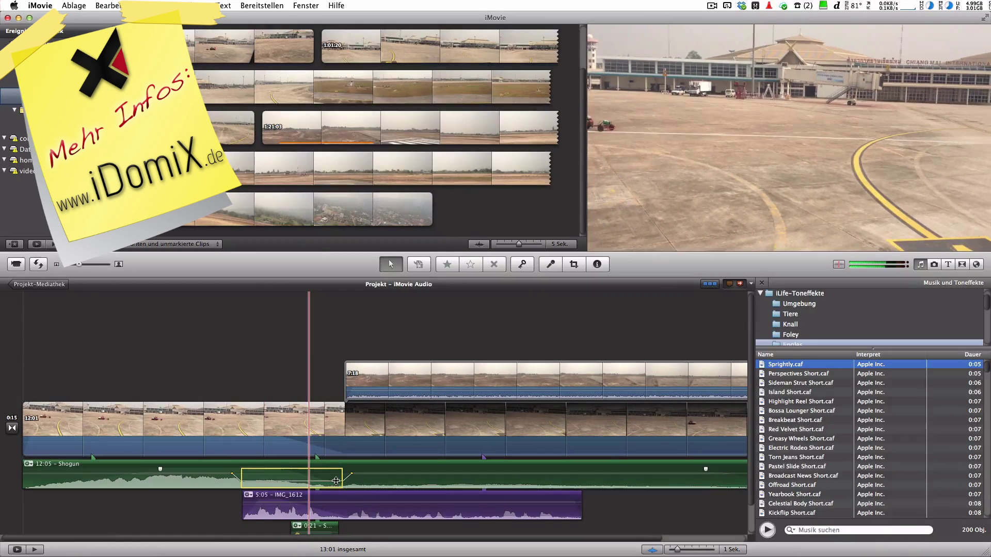
# - Play the project from before the IMG_1612 track to hear the lowered Shogun range leading up to the cutaway
pyautogui.click(181, 312)
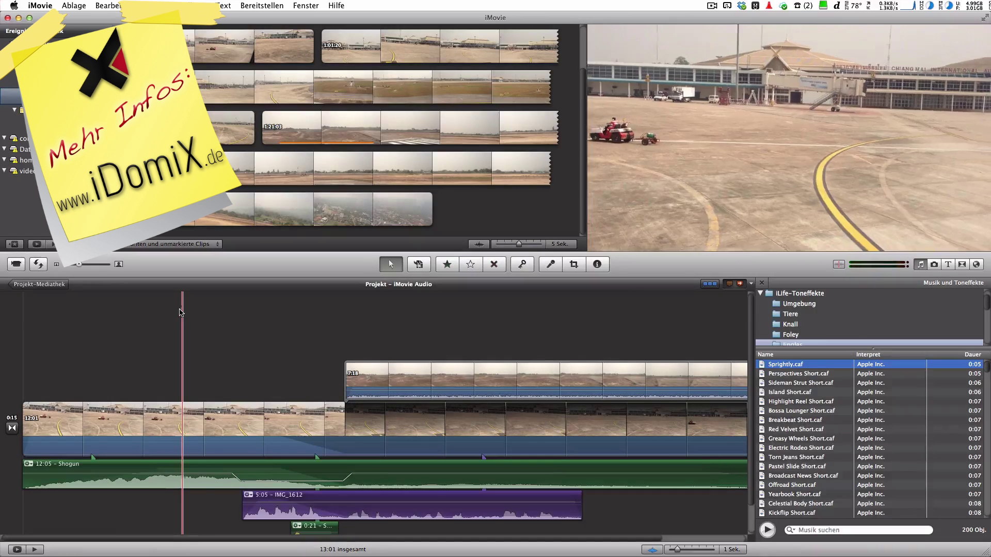
pyautogui.press('space')
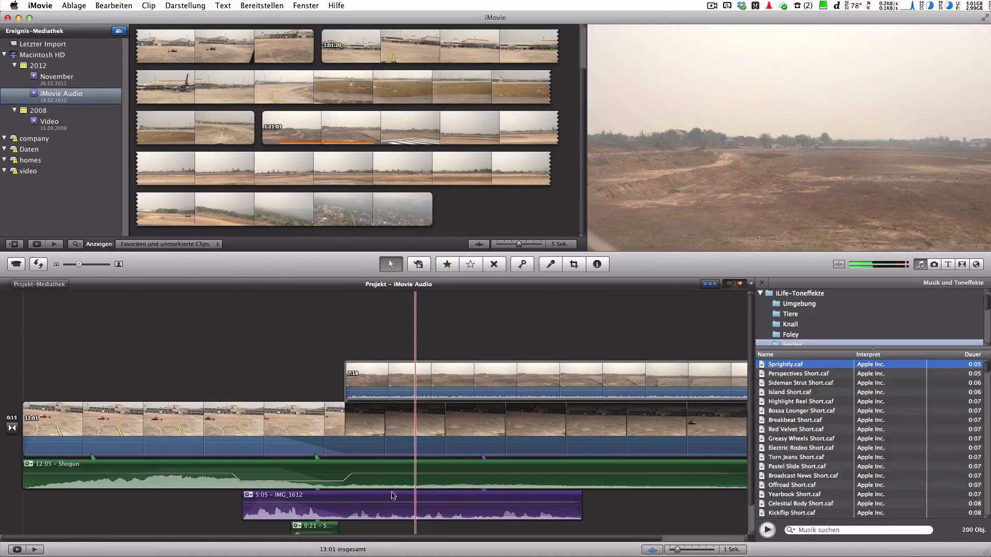
pyautogui.scroll(-1, 320, 486)
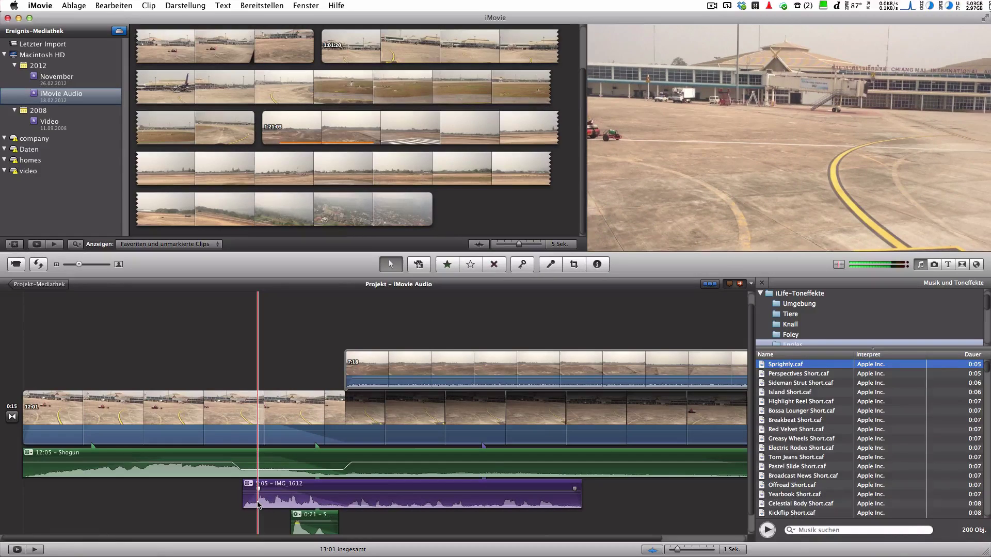
pyautogui.press('space')
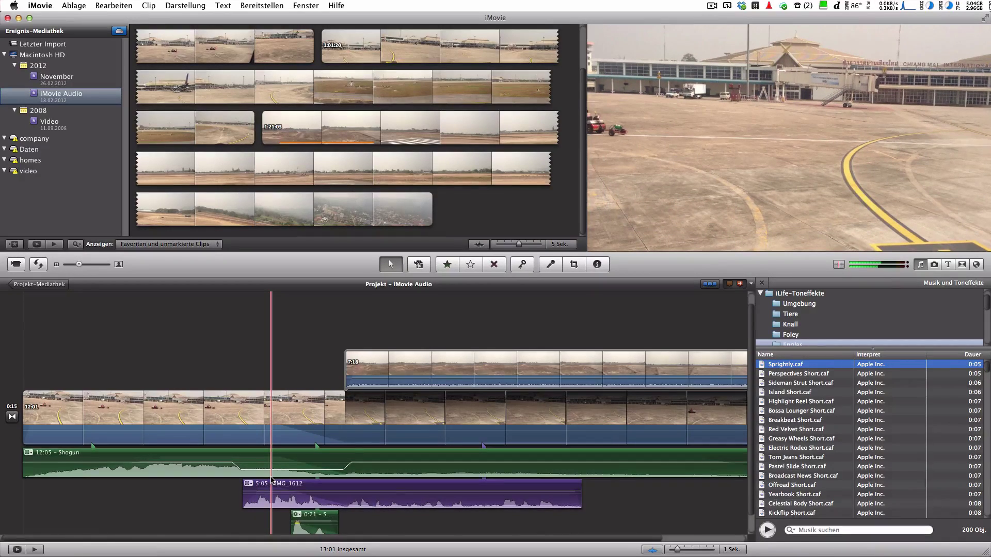
# - Add Memorial.caf to the project near the start of the IMG_1612 track and raise its volume to 350 %
pyautogui.moveTo(786, 467); pyautogui.dragTo(249, 388)
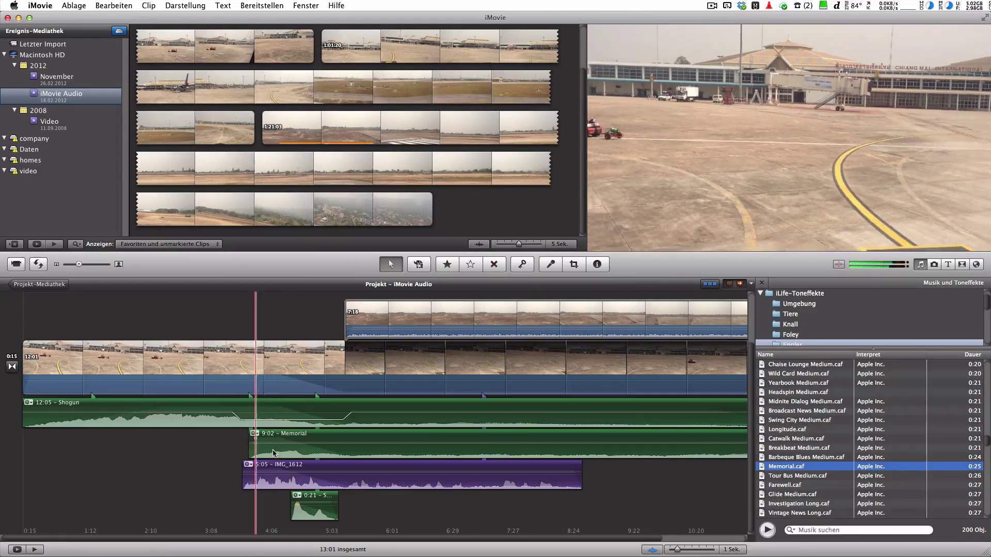
pyautogui.moveTo(276, 443); pyautogui.dragTo(277, 438)
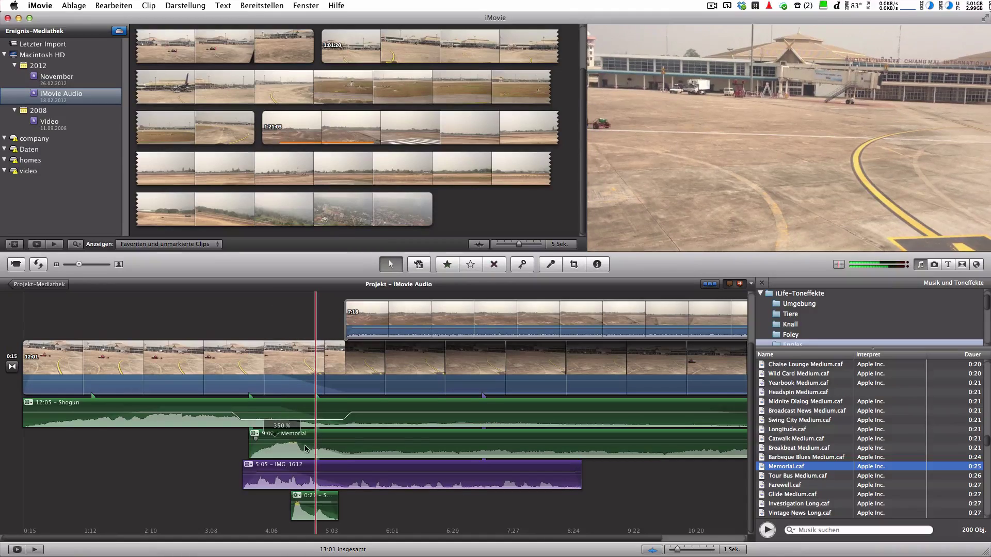
# - Lower the volume of a range in the Memorial waveform from near its start to the cutaway and play that passage
pyautogui.click(254, 449)
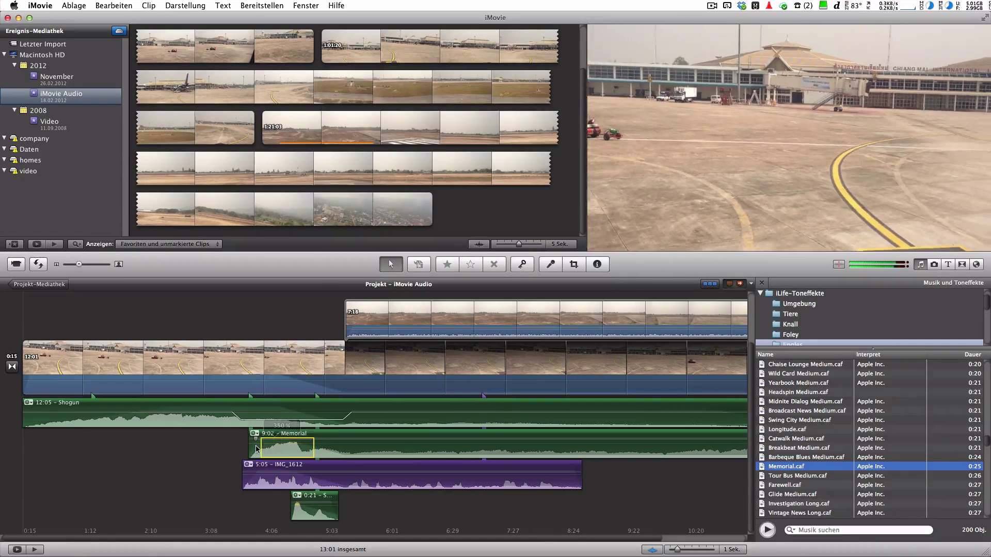
pyautogui.moveTo(256, 450); pyautogui.dragTo(249, 452)
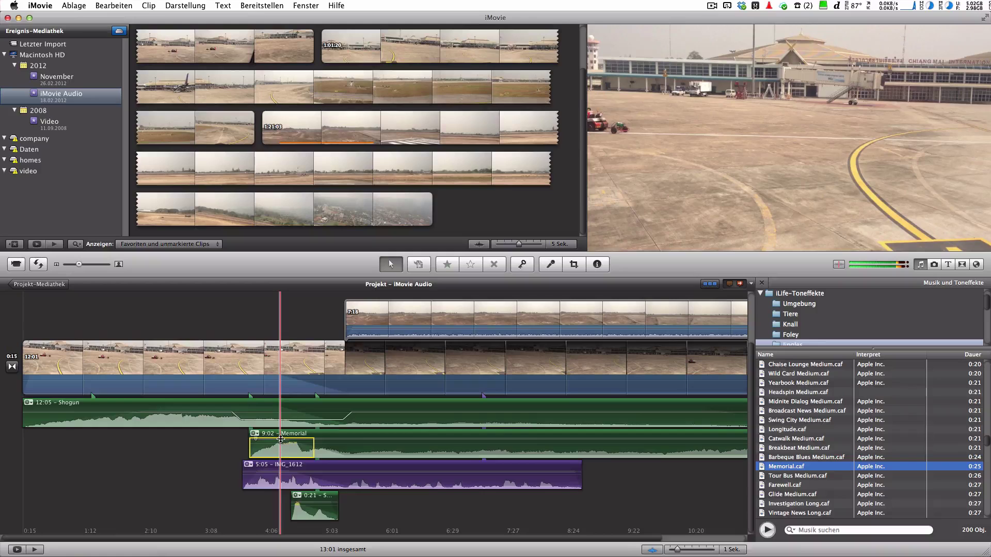
pyautogui.moveTo(281, 439); pyautogui.dragTo(253, 445)
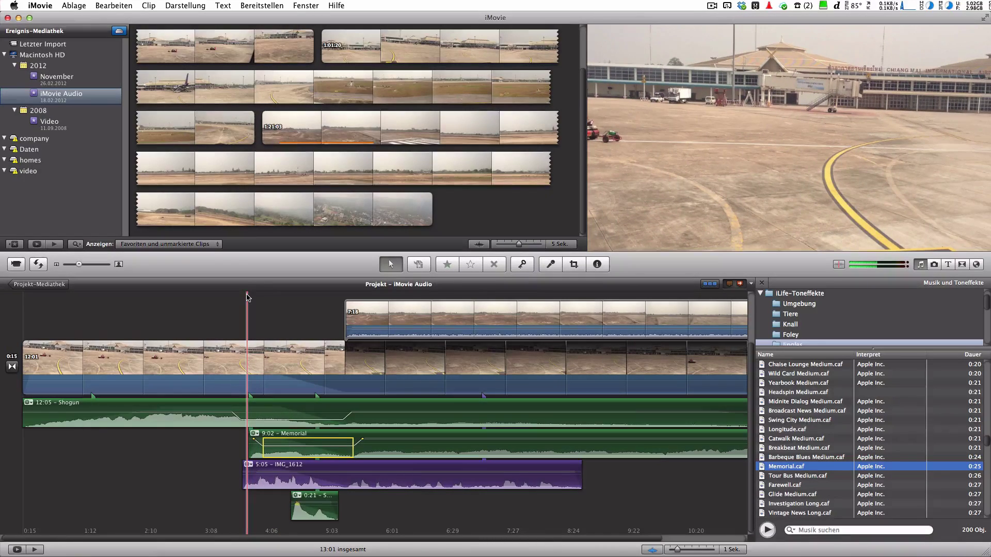
pyautogui.press('space')
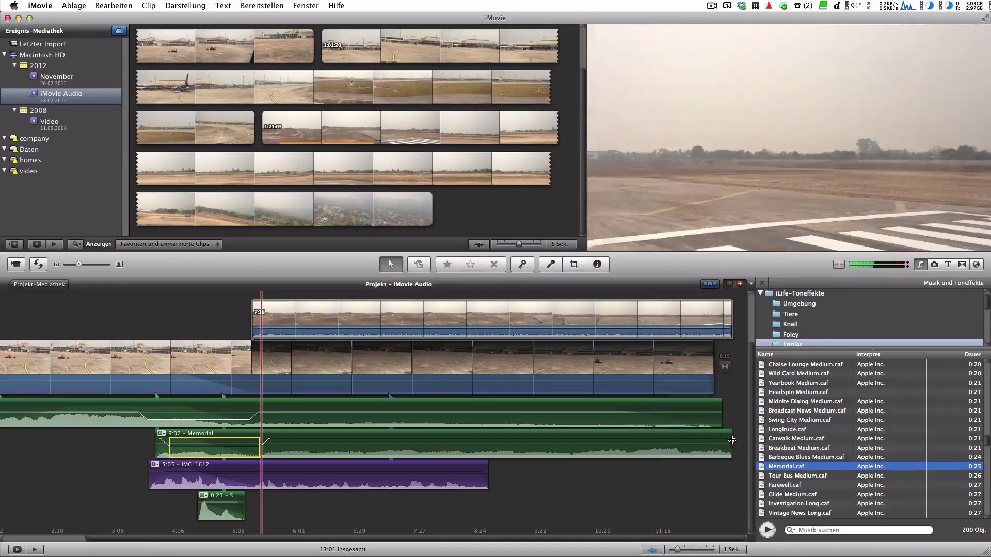
# - Trim the ends of Memorial to 8:17, Shogun to 12:01 and the cutaway to 6:29, near the airport clip's end
pyautogui.moveTo(721, 442); pyautogui.dragTo(713, 446)
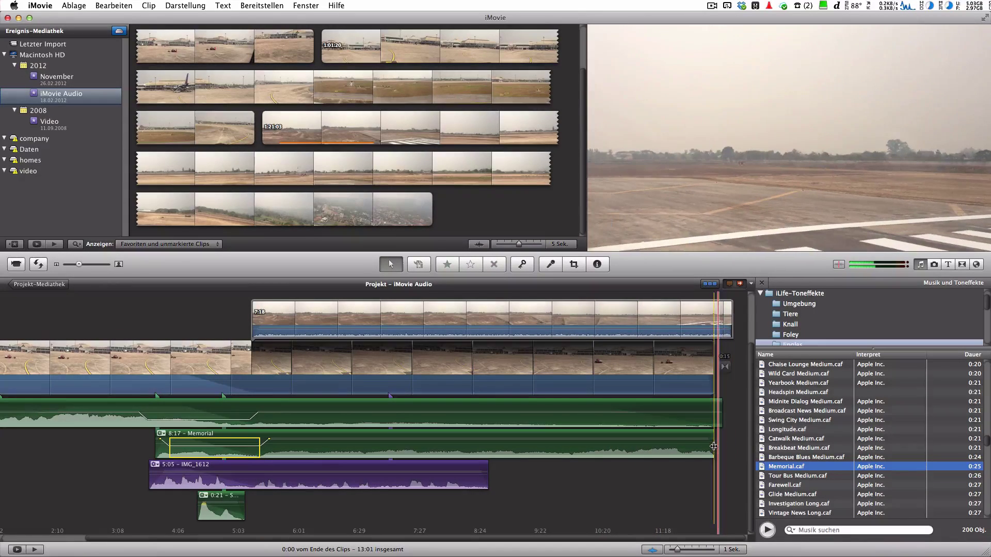
pyautogui.click(720, 416)
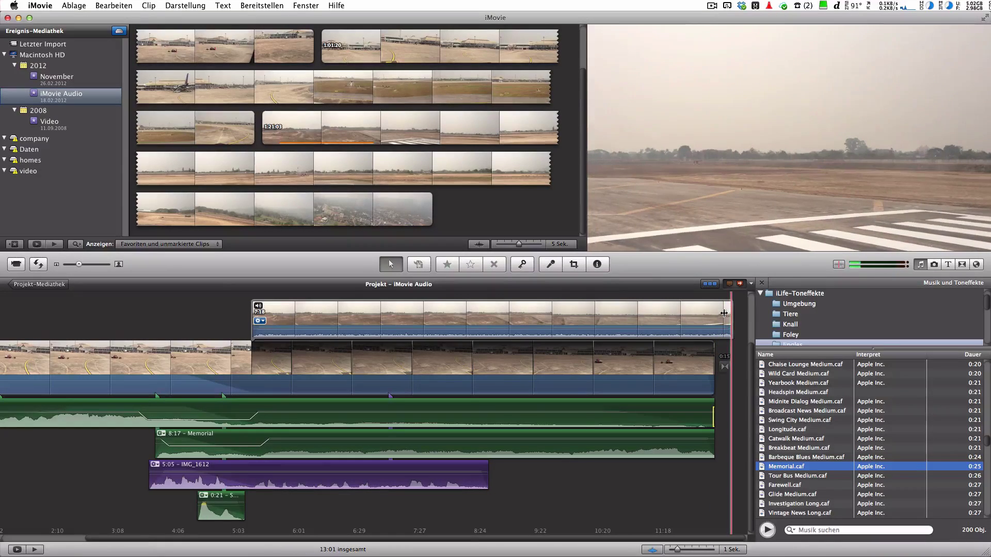
pyautogui.moveTo(713, 314); pyautogui.dragTo(690, 316)
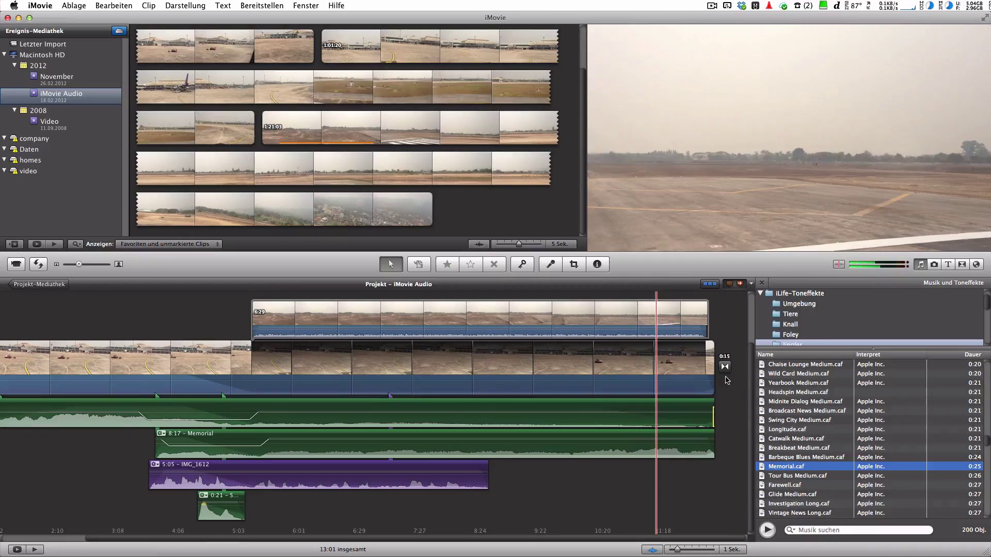
# - Extend the short Sprightly sound under the airport clip to 3:27 by moving its end
pyautogui.hscroll(-3, 567, 467)
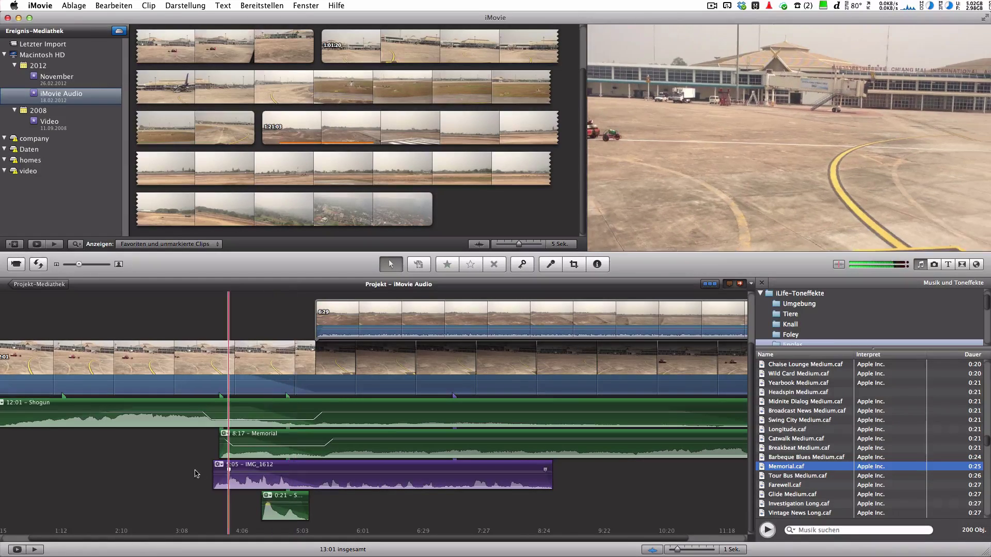
pyautogui.hscroll(-1, 196, 473)
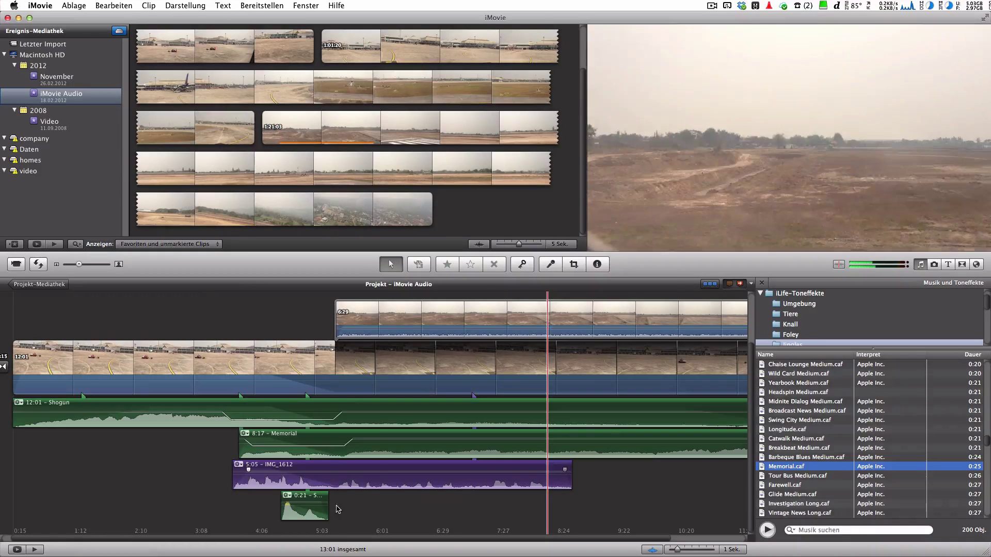
pyautogui.moveTo(329, 506); pyautogui.dragTo(327, 506)
pyautogui.moveTo(396, 509); pyautogui.dragTo(537, 510)
# - Shorten the IMG_1612 track to 3:20 and move it earlier so it starts near 1:12
pyautogui.moveTo(573, 472); pyautogui.dragTo(473, 474)
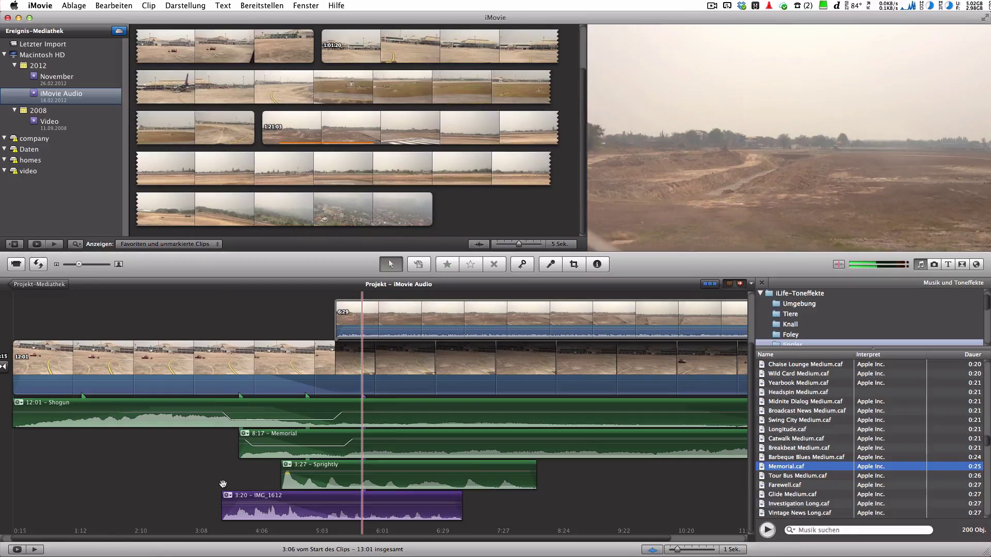
pyautogui.moveTo(372, 506); pyautogui.dragTo(223, 488)
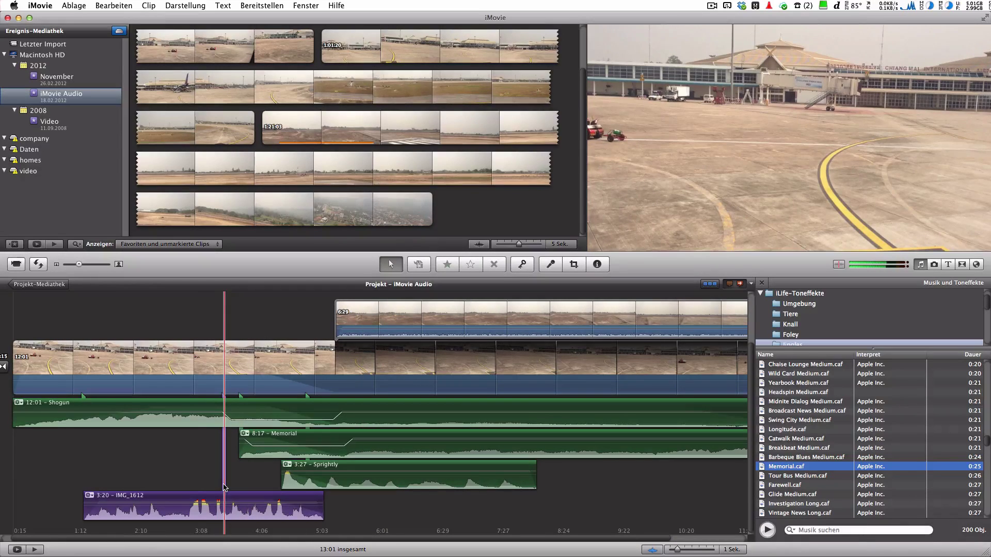